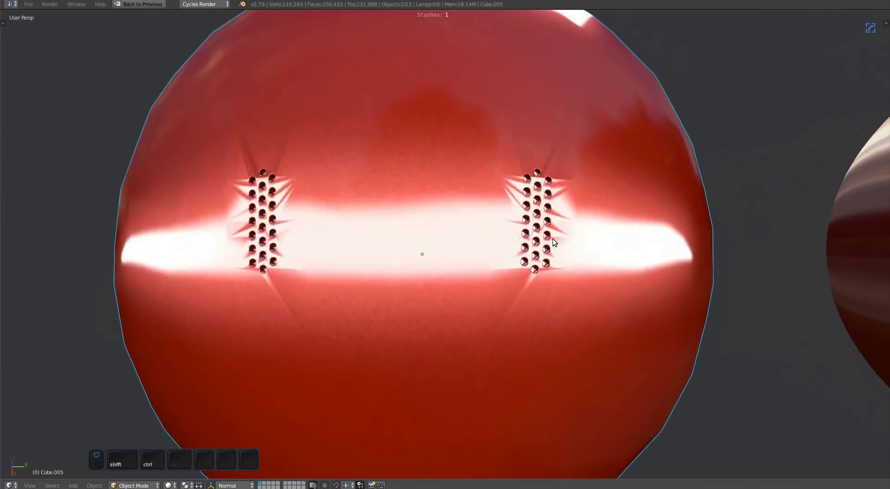
In Edit Mode, face-select all the surface faces surrounding the drilled hole cluster on the red sphere
middle_drag(552, 238, 550, 250)
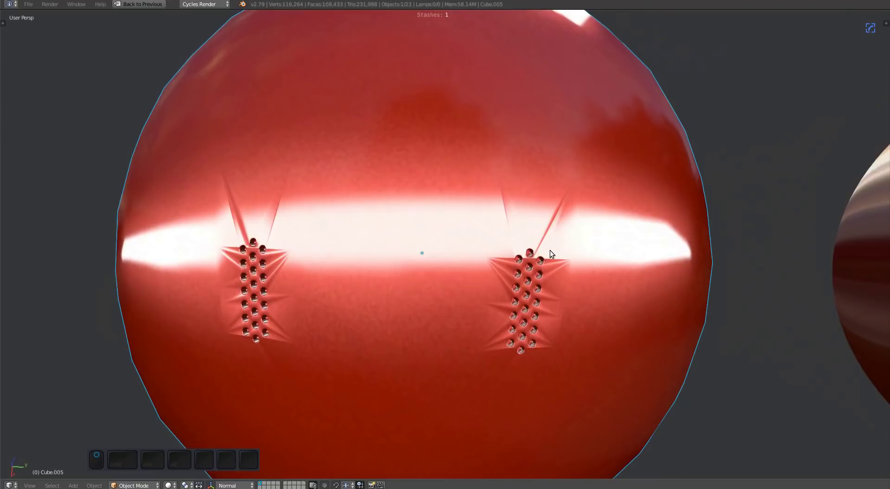
key(Tab)
ctrl+middle_drag(531, 276, 512, 237)
key(c)
mouse_move(393, 138)
mouse_down()
mouse_move(374, 249)
mouse_move(449, 87)
mouse_move(574, 146)
mouse_move(551, 171)
mouse_move(524, 326)
mouse_move(495, 406)
mouse_up()
mouse_move(658, 135)
middle_down()
mouse_move(501, 201)
mouse_move(630, 239)
middle_up()
key(Escape)
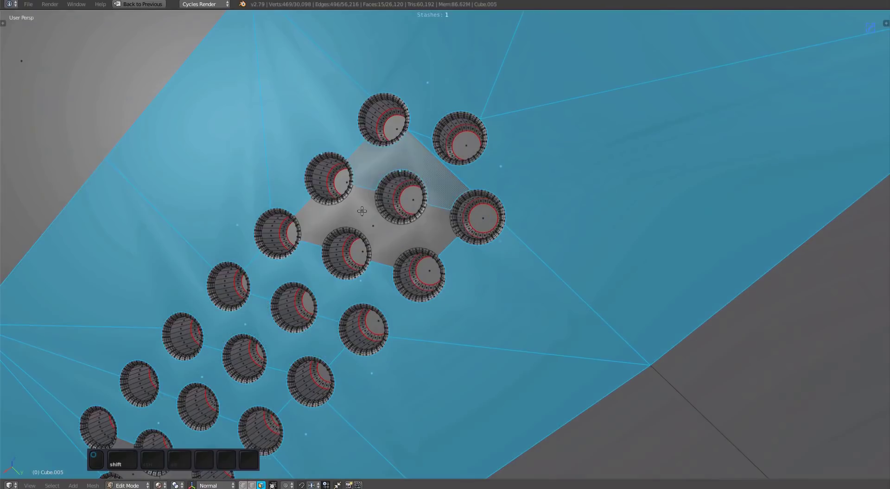
scroll(362, 211, down, 9)
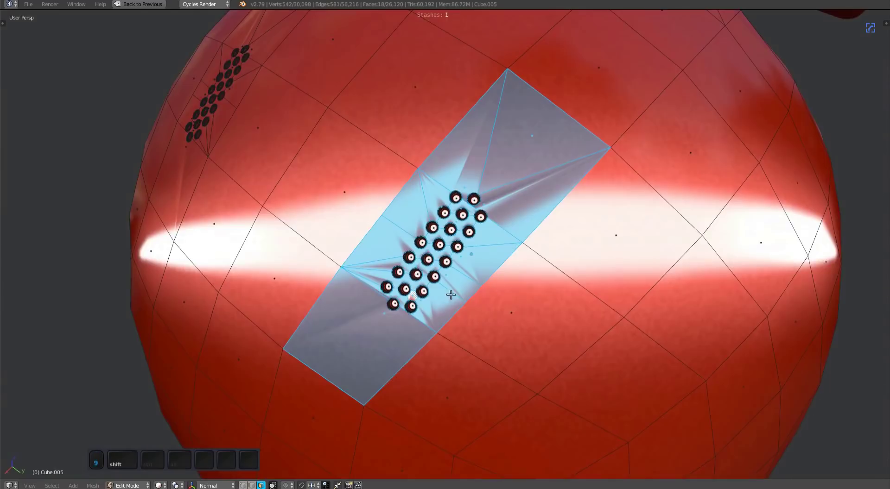
middle_drag(451, 294, 561, 312)
scroll(561, 312, up, 1)
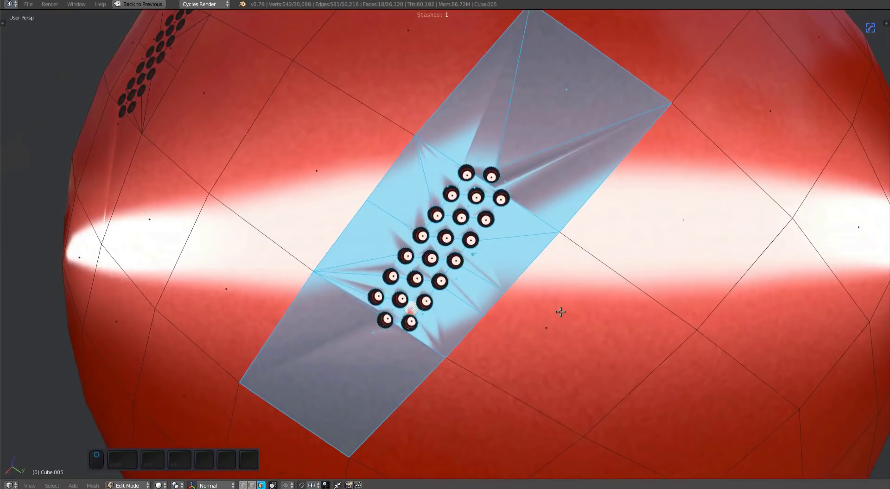
Start MESHmachine's Normal Transfer on the selected faces and set the stash wireframe alpha to 0.20
key(y)
mouse_move(547, 266)
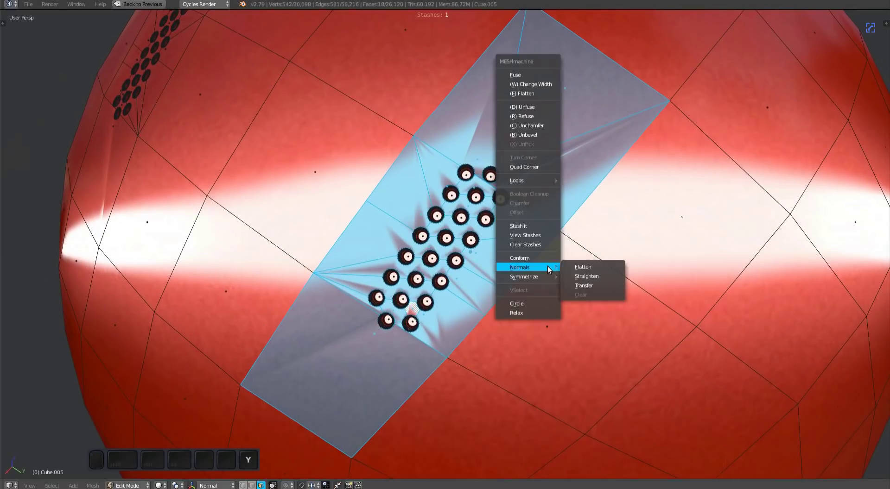
click(583, 286)
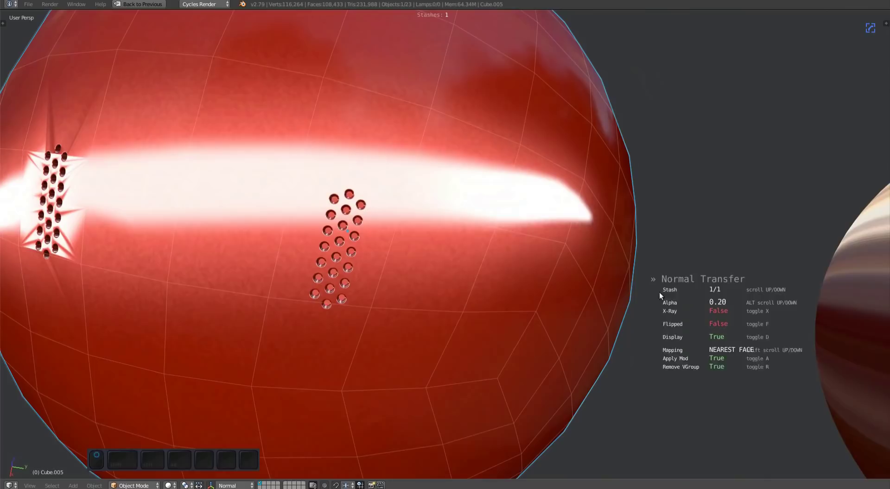
alt+scroll(668, 295, up, 6)
alt+scroll(663, 302, down, 7)
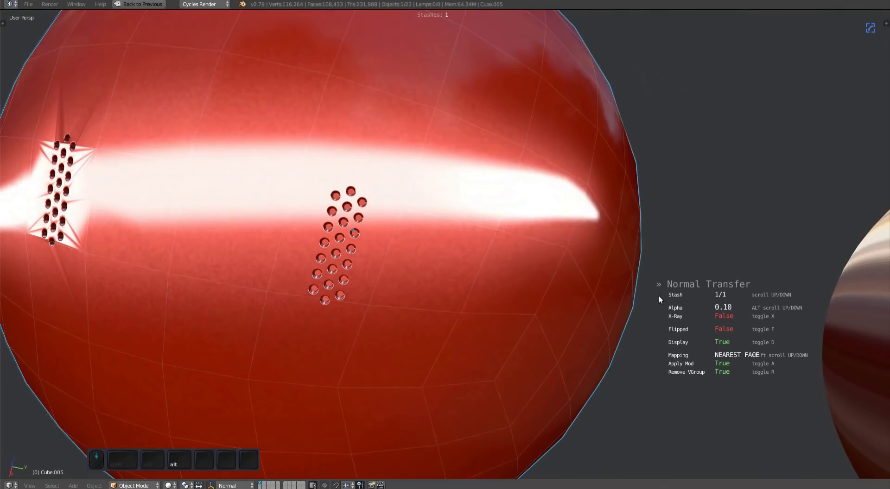
alt+scroll(661, 296, up, 5)
alt+scroll(662, 297, down, 5)
alt+scroll(662, 302, up, 1)
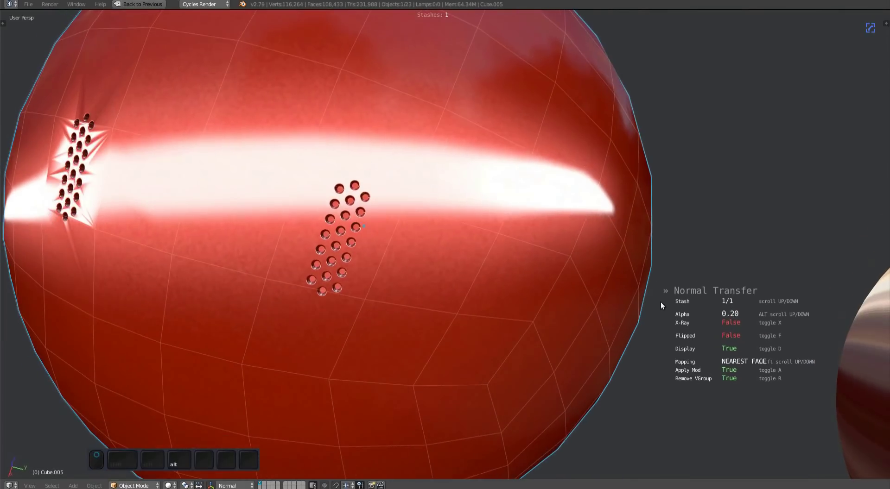
Compare the shading with the stash's X-ray and display toggled, and confirm the normal transfer
key(x)
key(x)
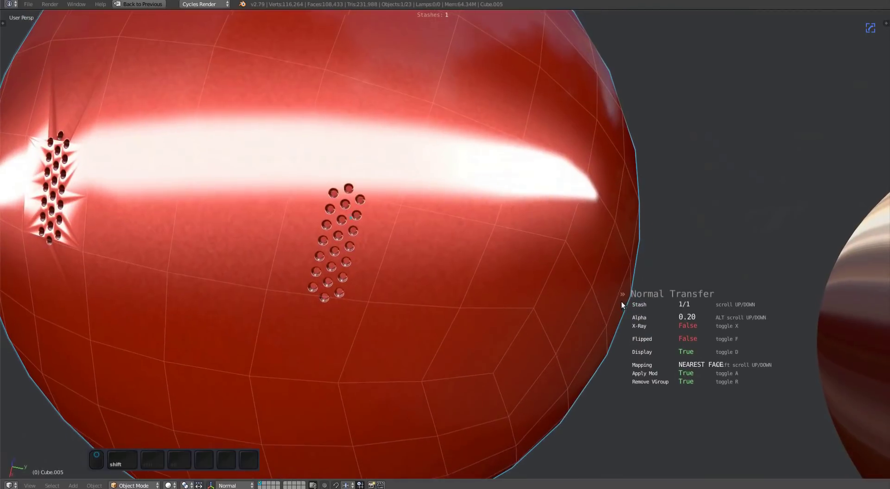
key(d)
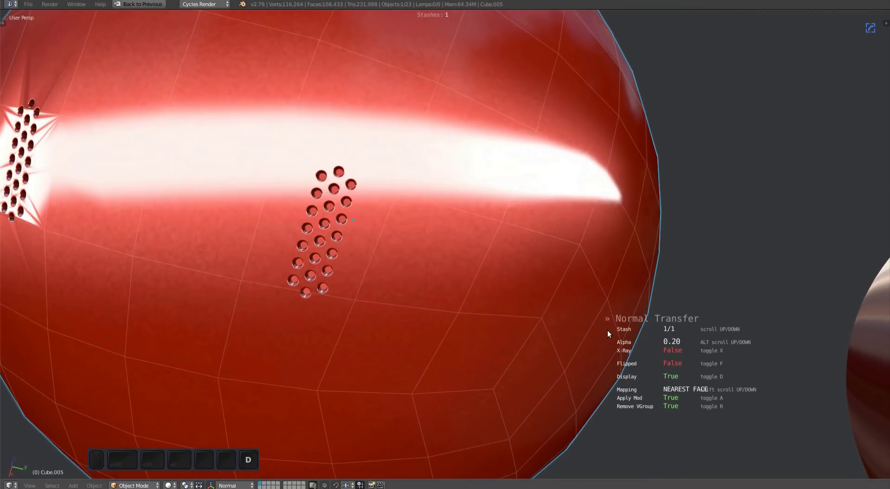
middle_drag(607, 330, 516, 292)
key(d)
click(636, 324)
key(Tab)
key(Tab)
key(Tab)
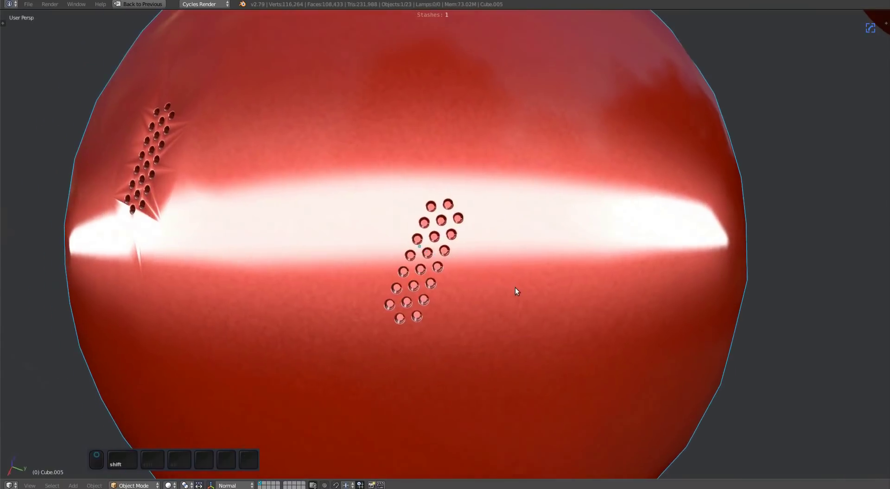
Restore the full window layout and select all the surface faces around the sphere's next uncorrected hole cluster
key(ctrl+space)
middle_drag(460, 294, 329, 317)
scroll(329, 317, up, 3)
key(Tab)
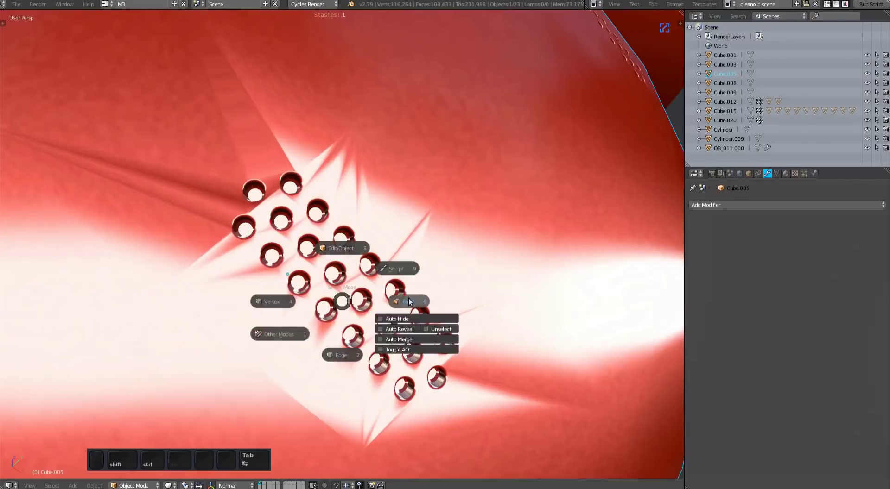
key(c)
click(459, 347)
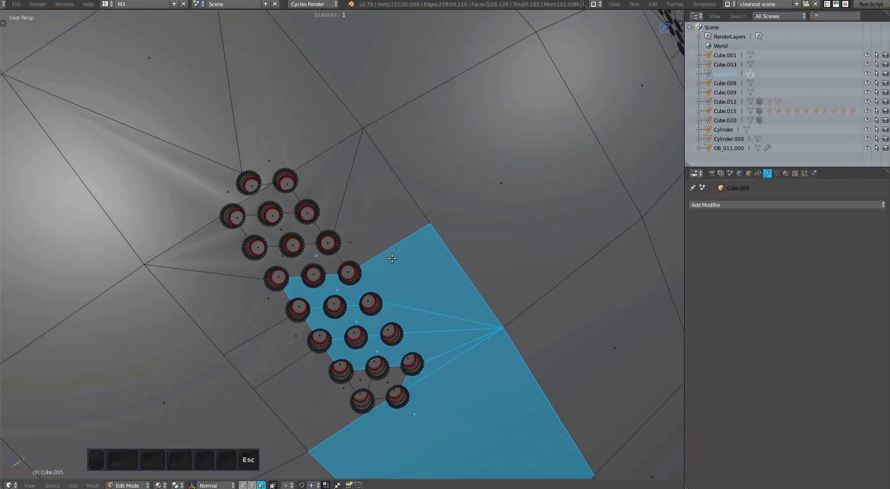
mouse_move(391, 256)
mouse_down()
mouse_move(271, 97)
mouse_move(158, 141)
mouse_up()
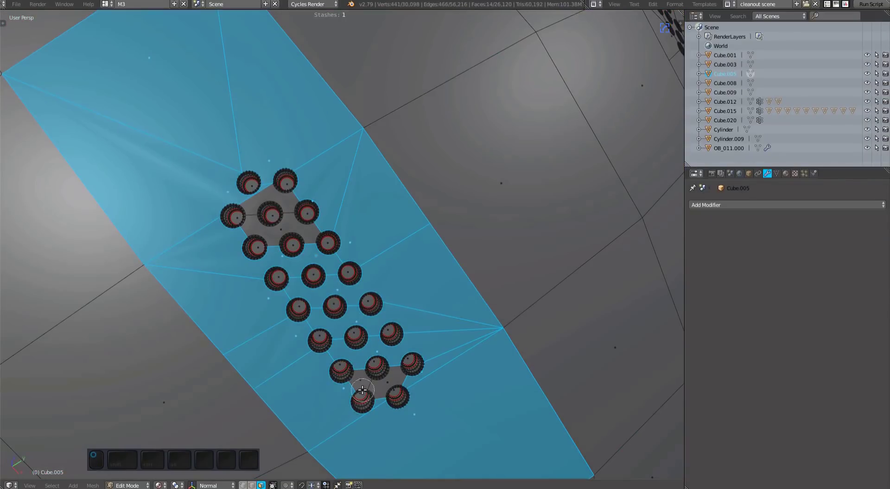
scroll(363, 387, up, 2)
shift+scroll(339, 230, up, 2)
scroll(339, 230, up, 3)
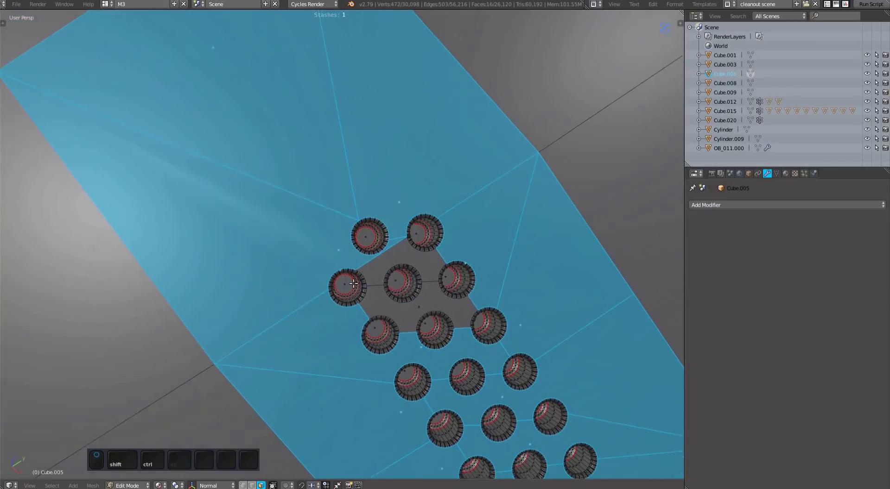
scroll(360, 208, down, 5)
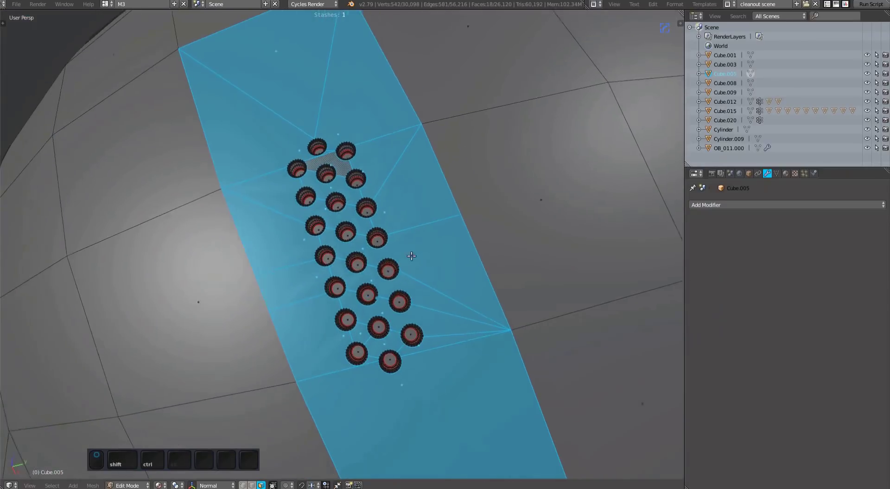
Transfer the stash's normals to the selected faces with Apply Mod turned off so the modifier is kept
key(y)
mouse_move(378, 248)
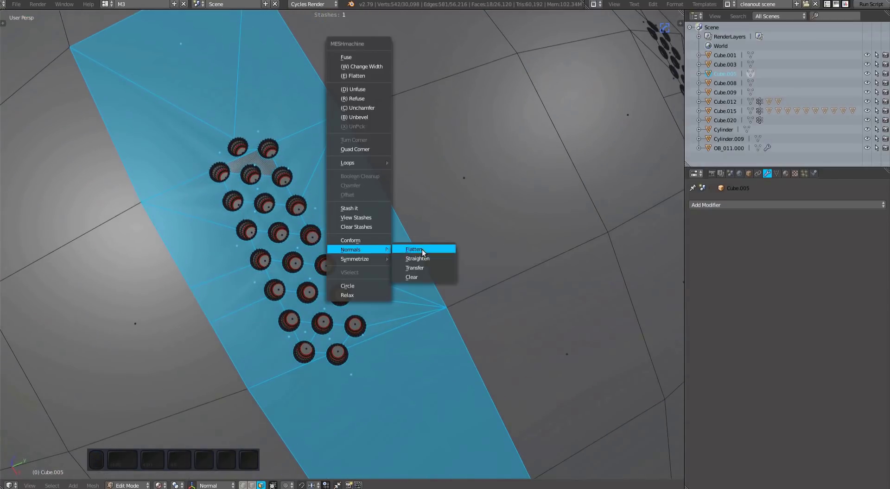
click(425, 265)
key(a)
key(a)
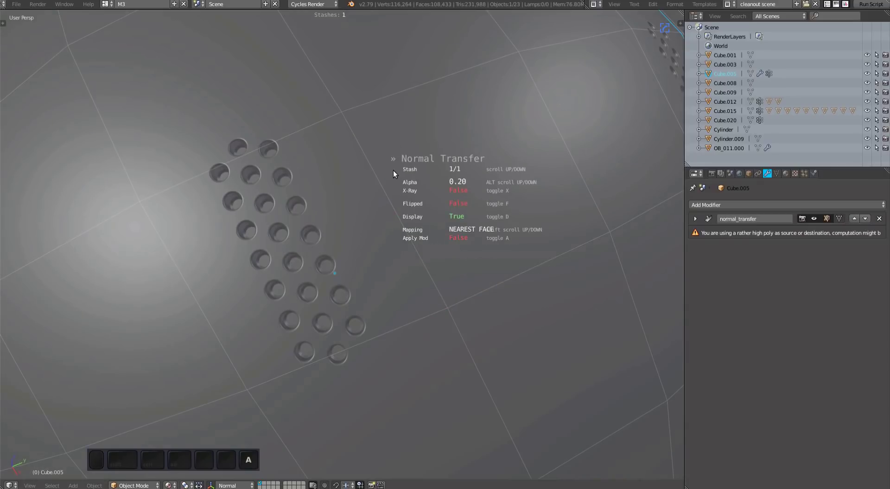
key(a)
click(393, 170)
Examine the normal_transfer modifier's settings, the mesh's vertex group and the shading around the holes
click(695, 219)
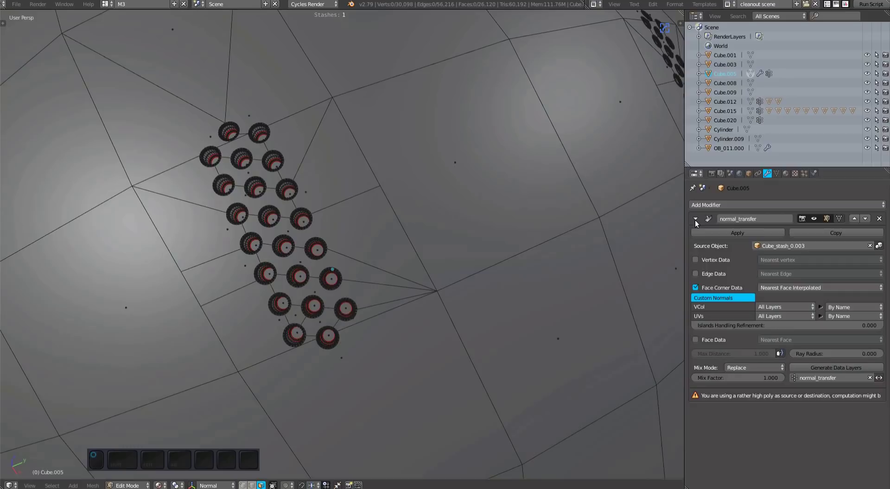
mouse_move(324, 232)
middle_down()
mouse_move(368, 243)
mouse_move(417, 279)
mouse_move(399, 278)
middle_up()
scroll(368, 243, down, 2)
scroll(443, 299, up, 3)
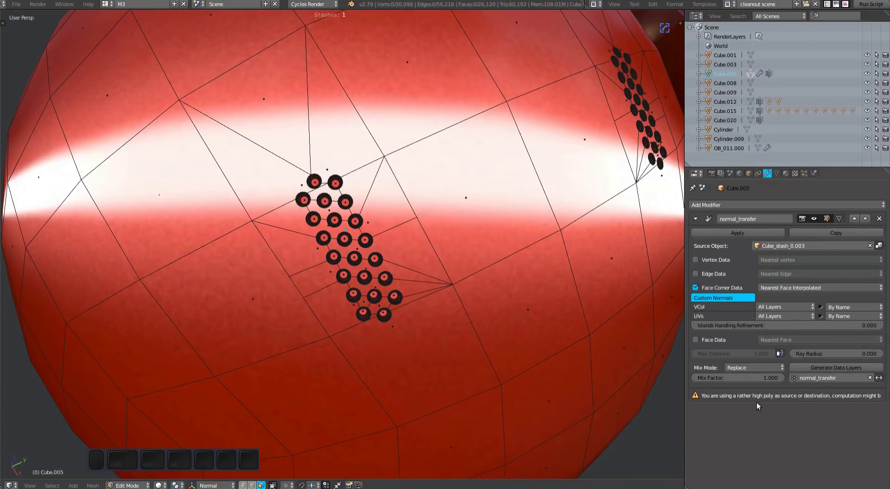
middle_drag(505, 276, 490, 287)
click(776, 173)
key(Tab)
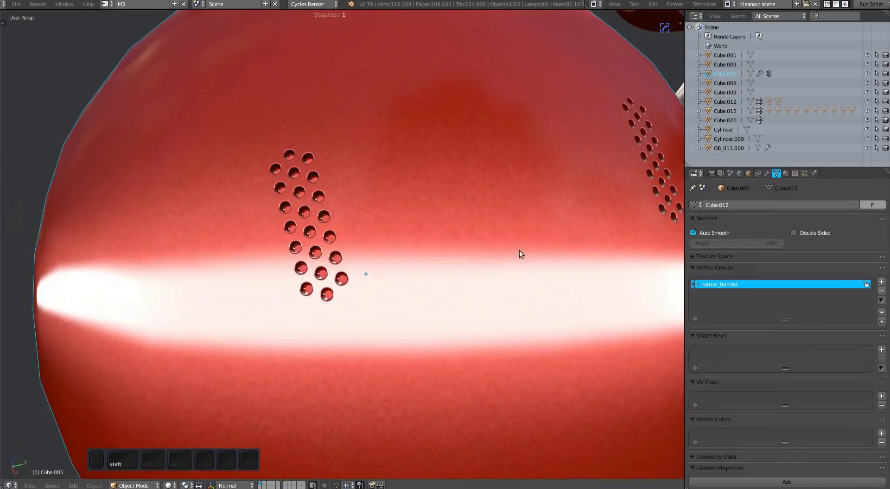
Select the neighbouring sphere with the notched circular opening and enter Edit Mode close to the notch
scroll(519, 251, down, 5)
click(364, 268)
key(KP_Decimal)
scroll(413, 292, up, 3)
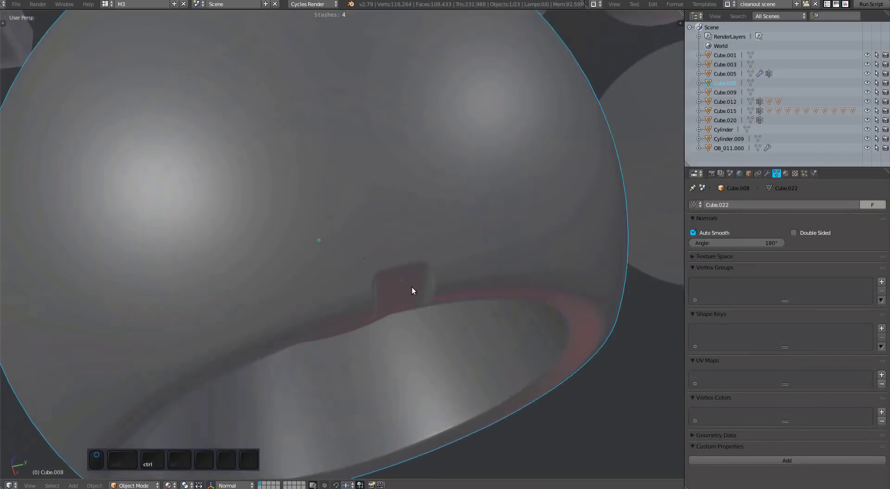
key(shift+z)
mouse_move(413, 292)
middle_down()
mouse_move(375, 299)
mouse_move(439, 297)
mouse_move(298, 173)
mouse_move(453, 292)
mouse_move(384, 245)
mouse_move(419, 266)
middle_up()
scroll(439, 296, up, 3)
key(Page_Up)
key(w)
scroll(445, 301, up, 3)
scroll(446, 300, down, 4)
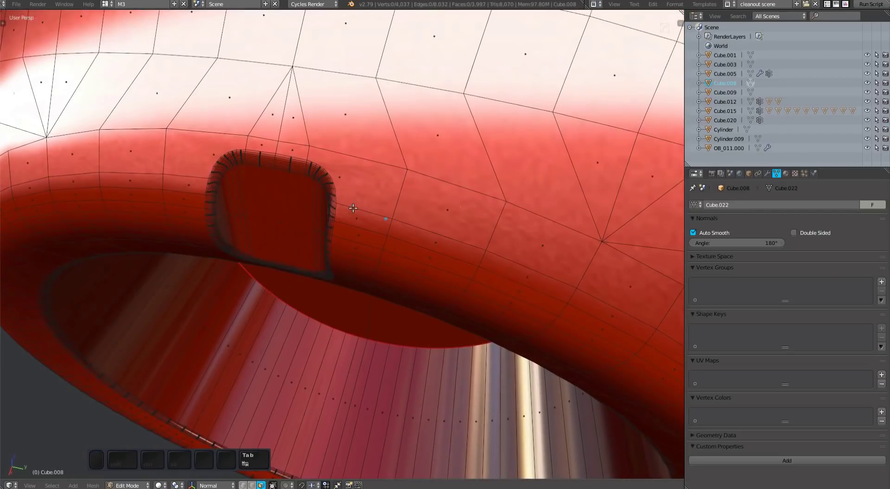
Select the band of sphere faces around the opening's rim and notch, growing and shrinking the selection to fit
key(shift+z)
scroll(352, 209, down, 5)
mouse_move(353, 209)
middle_down()
mouse_move(394, 232)
mouse_move(424, 204)
mouse_move(431, 236)
mouse_move(436, 226)
middle_up()
scroll(405, 241, up, 4)
alt+click(405, 241)
scroll(404, 241, down, 5)
scroll(424, 198, up, 5)
shift+click(425, 198)
scroll(424, 227, down, 5)
key(ctrl+KP_Add)
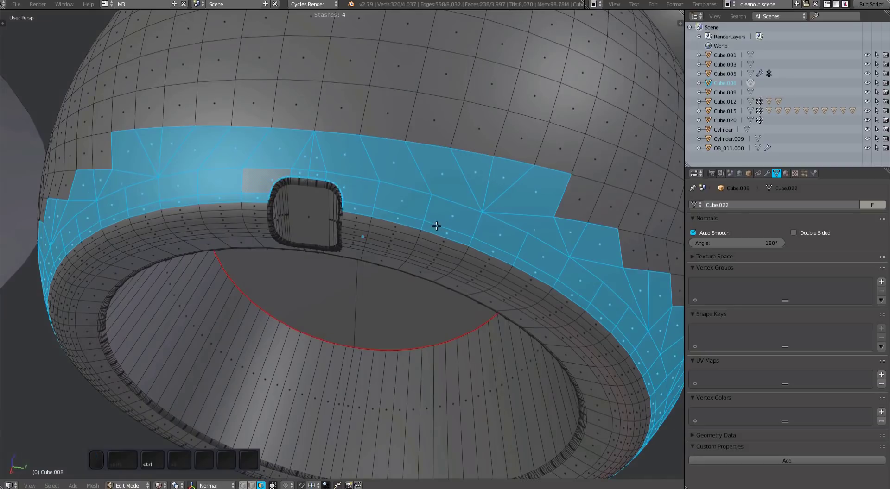
scroll(336, 199, up, 5)
key(ctrl+KP_Subtract)
scroll(320, 212, up, 3)
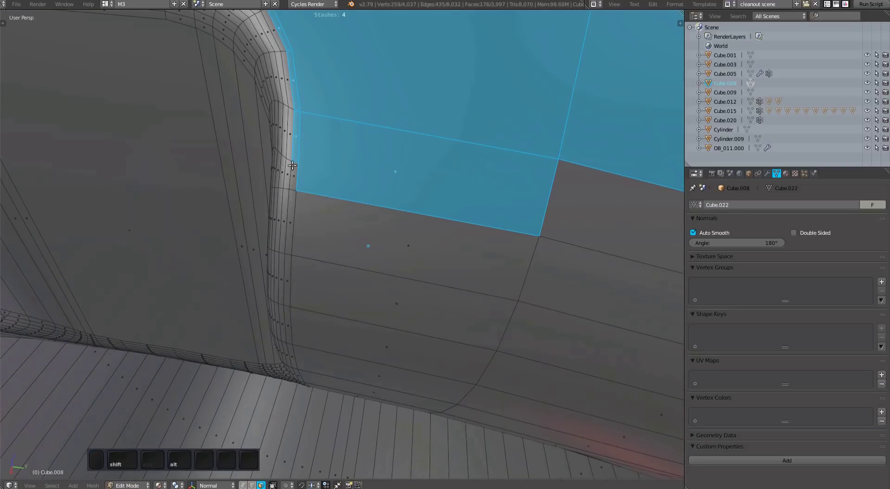
scroll(331, 167, down, 5)
Transfer normals from stash 1/4 to the selected band, using a stash wireframe alpha of 0.90
middle_drag(331, 166, 394, 265)
key(y)
mouse_move(400, 271)
click(436, 289)
middle_drag(440, 290, 456, 251)
alt+scroll(355, 255, up, 7)
scroll(377, 273, down, 1)
scroll(456, 252, down, 1)
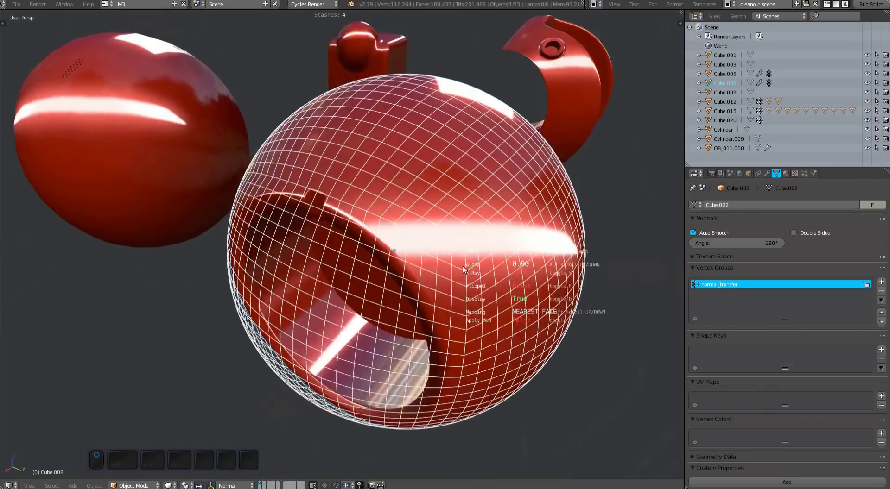
scroll(463, 276, up, 5)
key(d)
key(d)
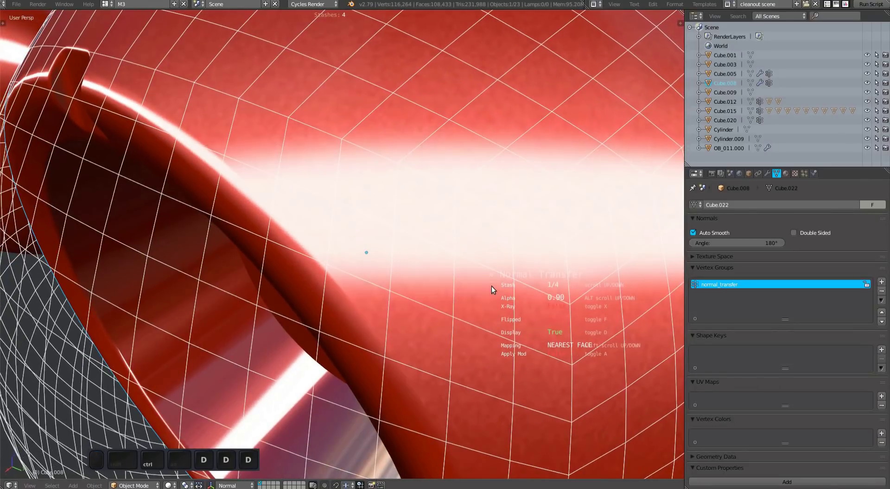
click(491, 285)
Select the loop of inner rim faces running up to both sides of the notch and straighten its normals
scroll(447, 252, down, 5)
middle_drag(497, 273, 445, 250)
scroll(465, 267, up, 2)
scroll(465, 267, up, 2)
alt+right_click(487, 152)
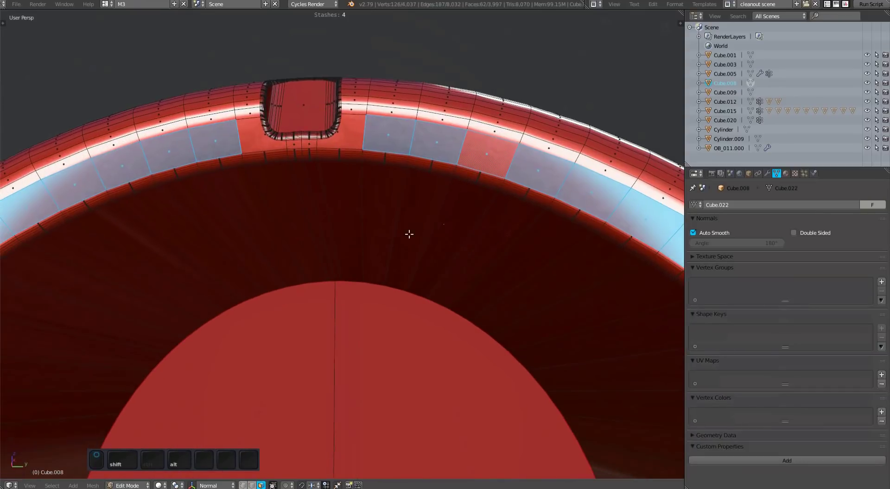
key(y)
mouse_move(410, 232)
click(454, 242)
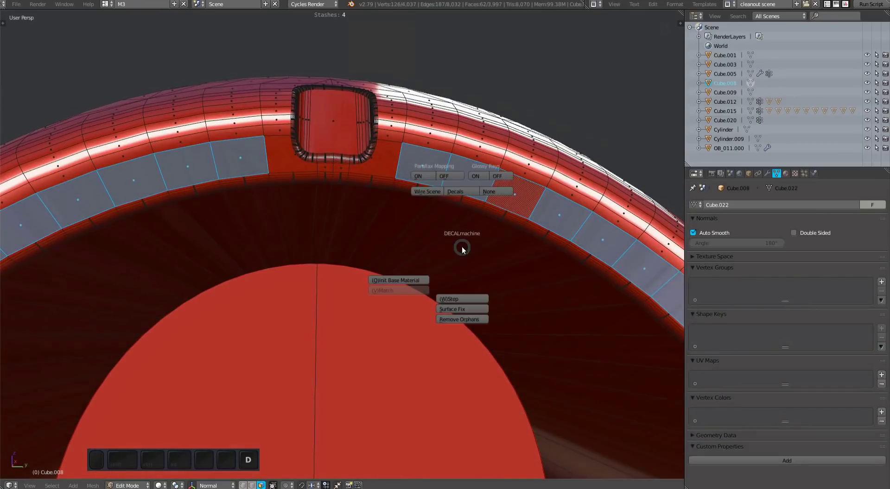
Select the four inner rim faces beside and below the notch
scroll(441, 238, down, 2)
scroll(404, 228, up, 3)
right_click(359, 199)
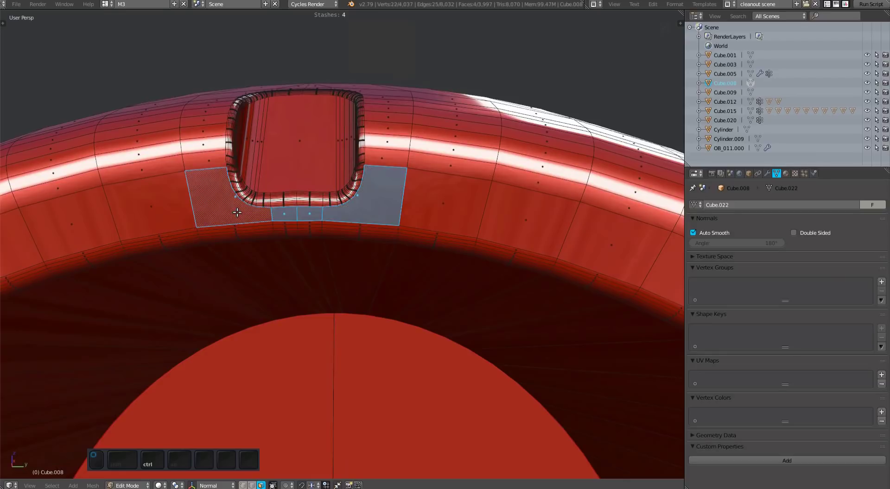
key(KP_Decimal)
scroll(403, 260, down, 2)
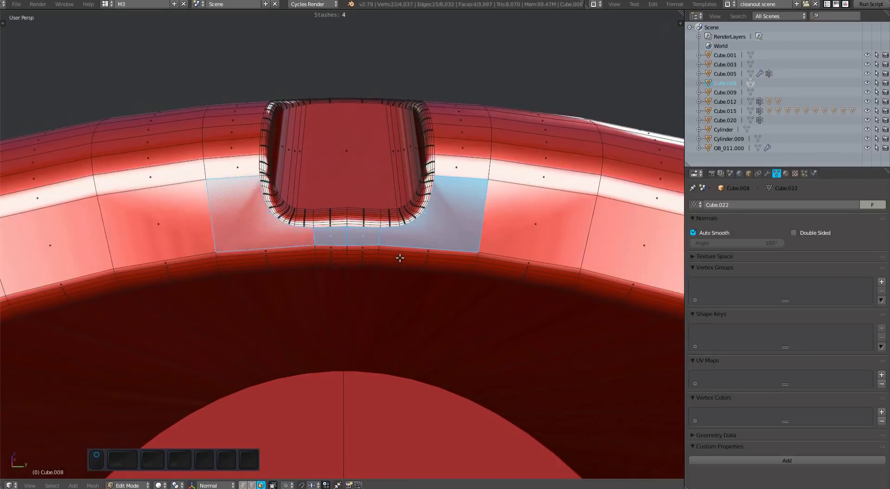
Transfer normals from stash 4/4 to the four notch faces, with a stash alpha of 0.80 and Apply Mod on
key(y)
mouse_move(391, 299)
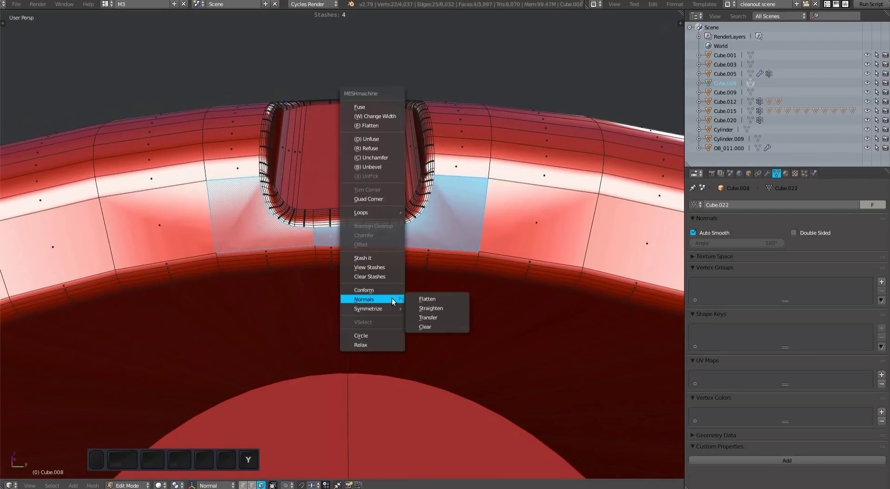
click(435, 318)
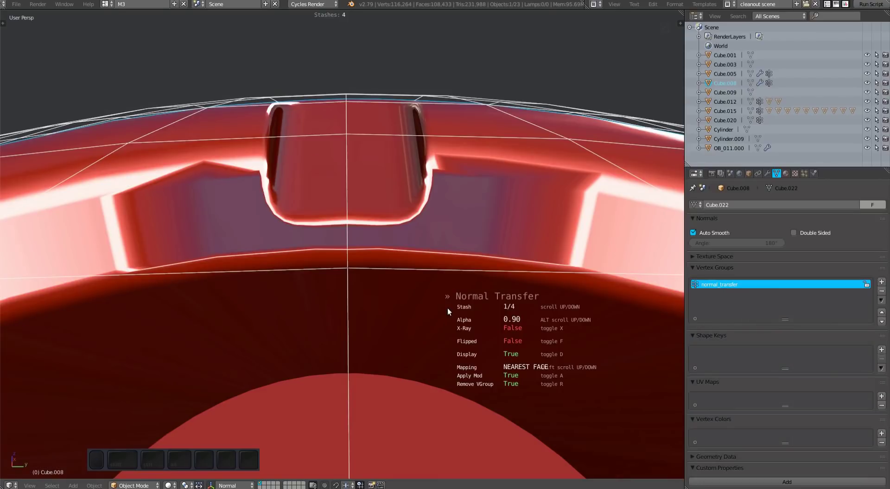
scroll(447, 308, up, 2)
scroll(447, 308, up, 1)
middle_drag(446, 307, 415, 297)
alt+scroll(460, 324, down, 1)
middle_drag(461, 325, 458, 307)
key(d)
key(d)
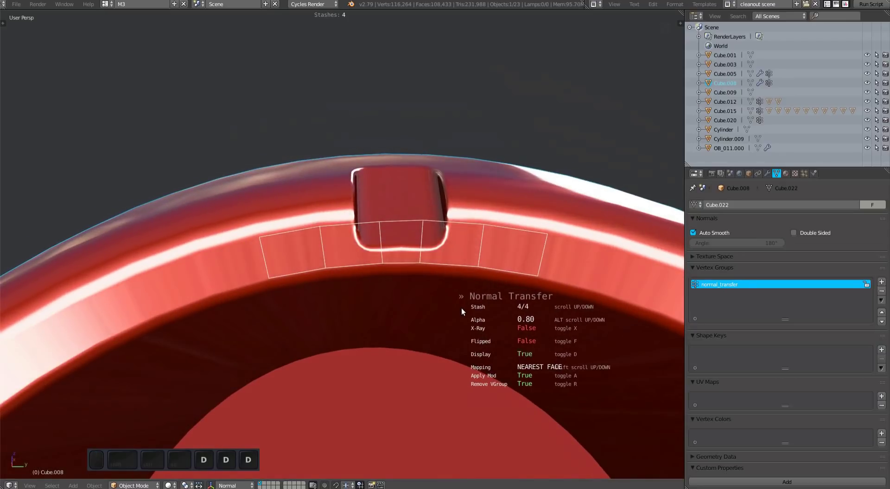
click(461, 308)
Clear the face selection, return to Object Mode and select the large cylinder object
key(a)
key(Tab)
scroll(474, 320, down, 3)
mouse_move(475, 321)
middle_down()
mouse_move(452, 321)
mouse_move(396, 219)
mouse_move(447, 301)
mouse_move(471, 306)
mouse_move(494, 251)
mouse_move(429, 199)
mouse_move(380, 202)
mouse_move(356, 283)
mouse_move(429, 300)
mouse_move(414, 323)
middle_up()
key(shift+9)
scroll(413, 319, down, 4)
right_click(586, 300)
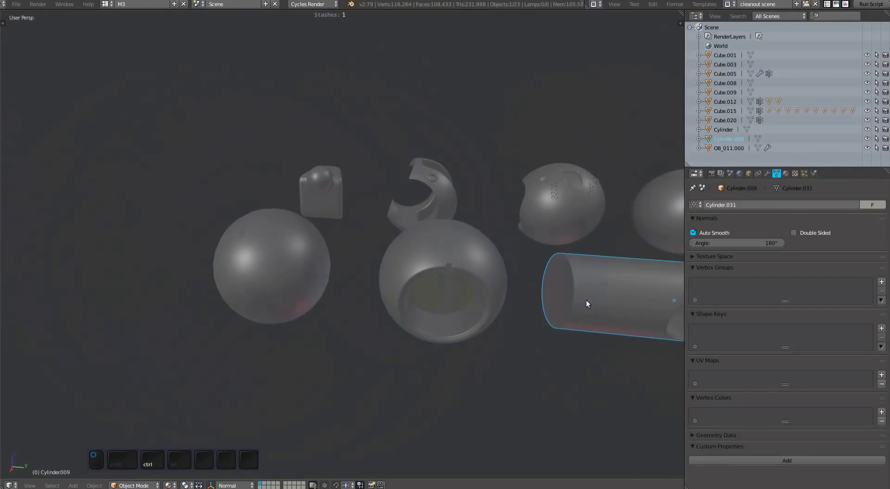
Enter Edit Mode on the large cylinder and select the loop of outer surface faces surrounding the beveled edge of its hole
key(KP_Decimal)
mouse_move(413, 249)
middle_down()
mouse_move(382, 241)
mouse_move(410, 257)
mouse_move(353, 250)
mouse_move(427, 224)
mouse_move(281, 272)
mouse_move(237, 205)
middle_up()
key(Tab)
key(shift+z)
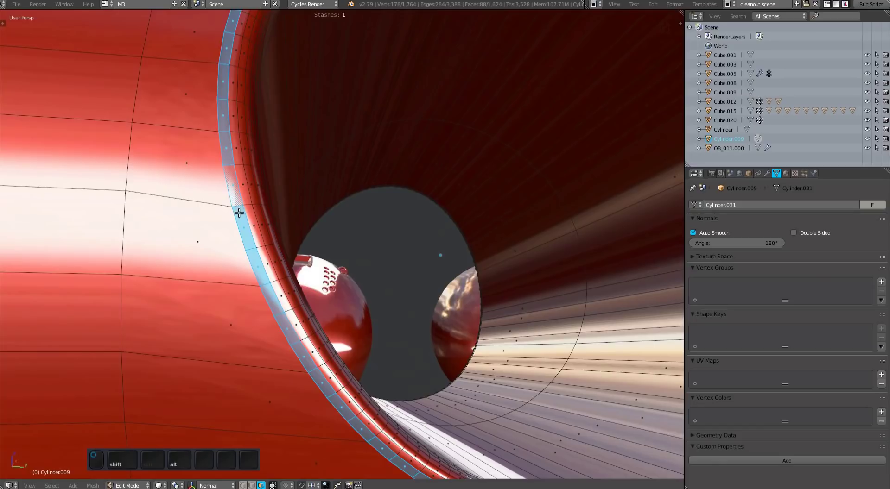
ctrl+right_click(239, 209)
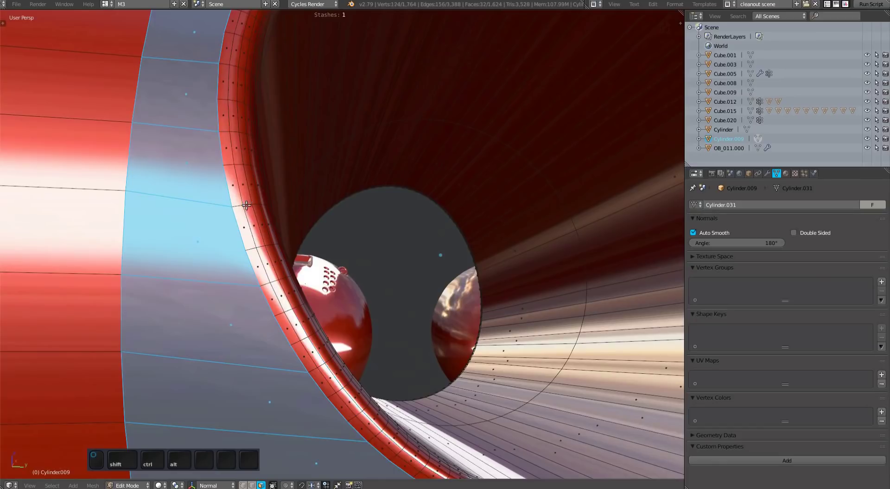
key(KP_Decimal)
middle_drag(246, 205, 415, 255)
Transfer normals from stash 1/1 to the faces around the hole with Nearest Face mapping, lowering the stash alpha to 0.20
key(y)
mouse_move(380, 246)
click(407, 264)
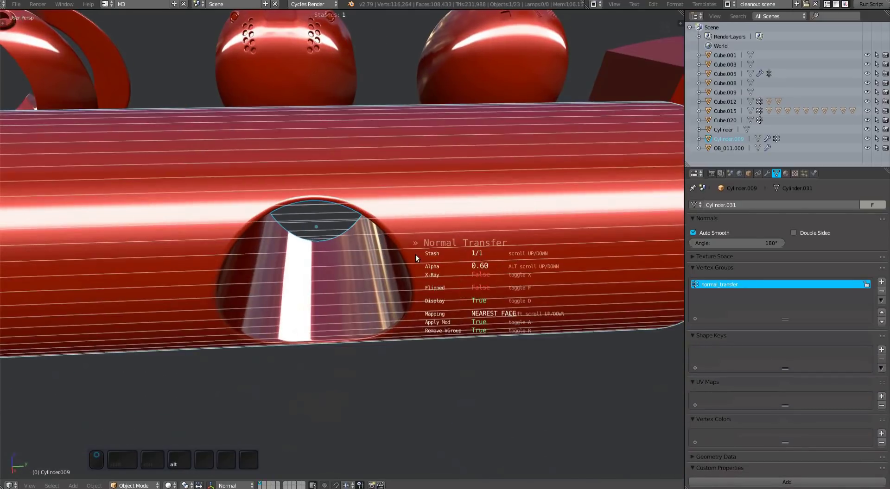
alt+scroll(415, 255, down, 4)
middle_drag(421, 295, 399, 243)
key(d)
key(d)
key(d)
click(417, 305)
Select the short cylinder with the rectangular recess and open it in Edit Mode in a maximized 3D view
scroll(417, 305, down, 5)
right_click(400, 243)
key(f)
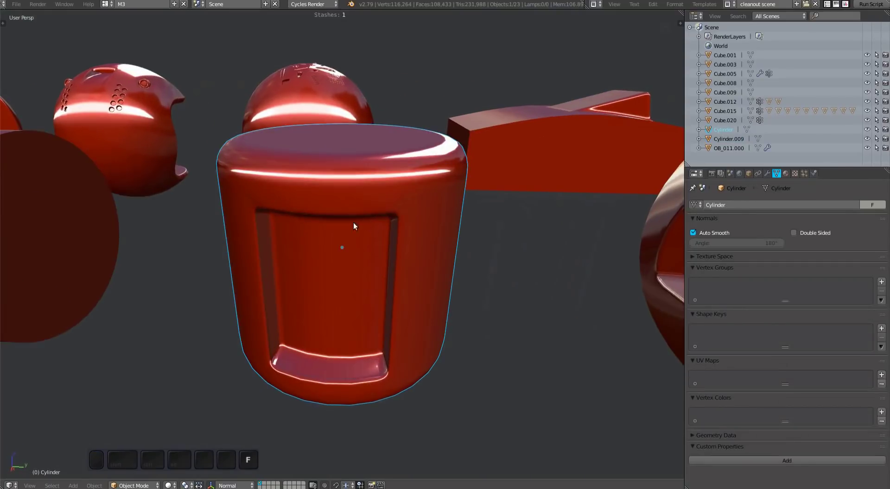
middle_drag(354, 227, 382, 246)
key(Tab)
key(ctrl+Up)
scroll(456, 121, up, 3)
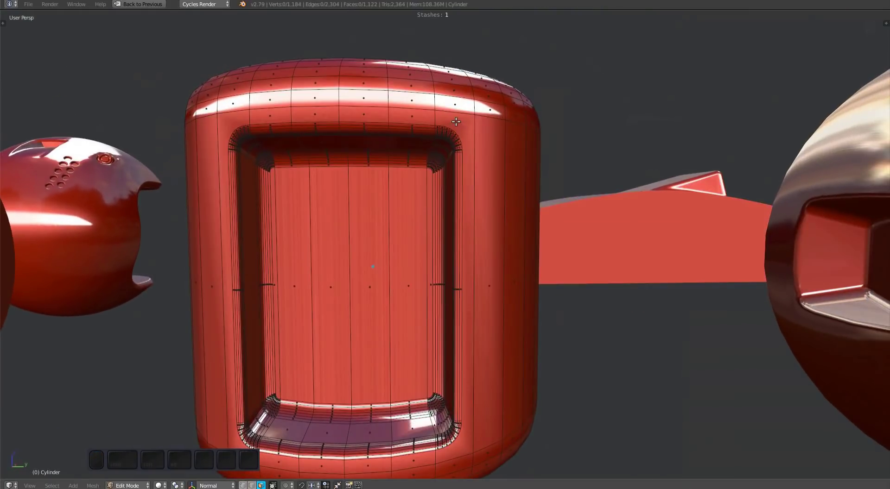
Select the complete ring of outer wall faces framing the rectangular recess on the short cylinder
right_click(456, 121)
middle_drag(456, 121, 269, 136)
key(shift+z)
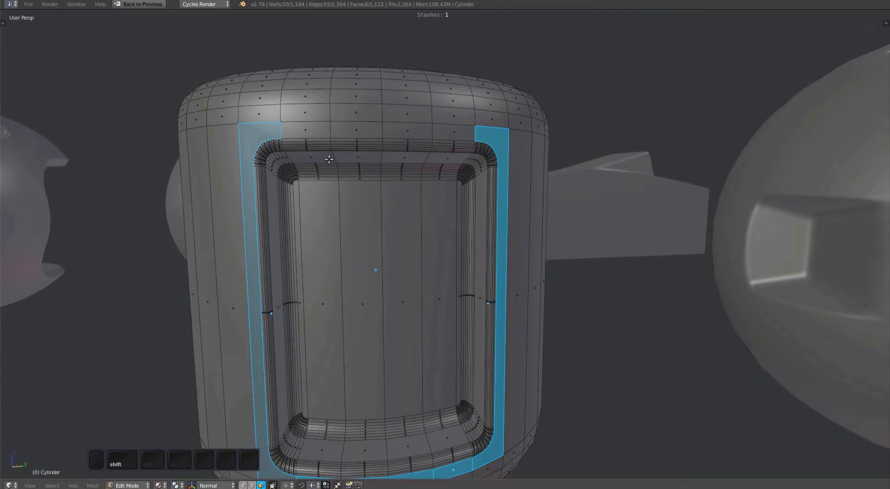
middle_drag(447, 133, 452, 244)
key(shift+z)
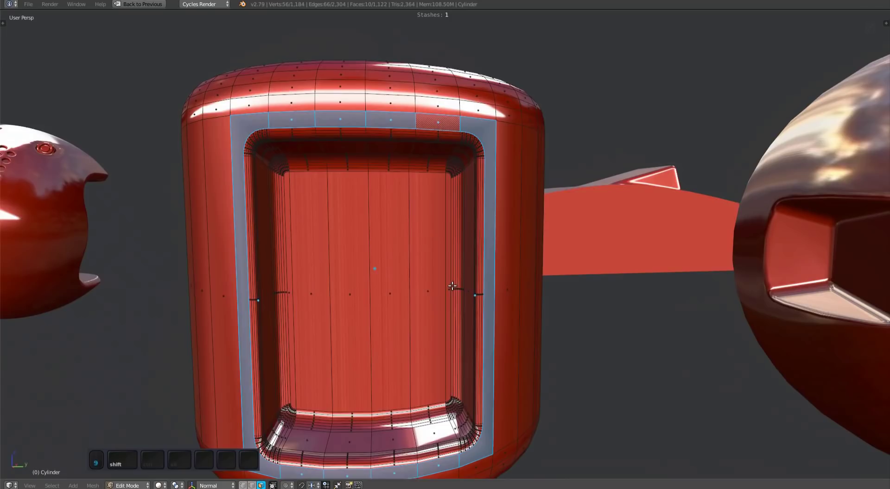
Transfer normals from stash 1/1 to the faces framing the recess, using Nearest Face mapping
key(y)
mouse_move(563, 290)
click(602, 279)
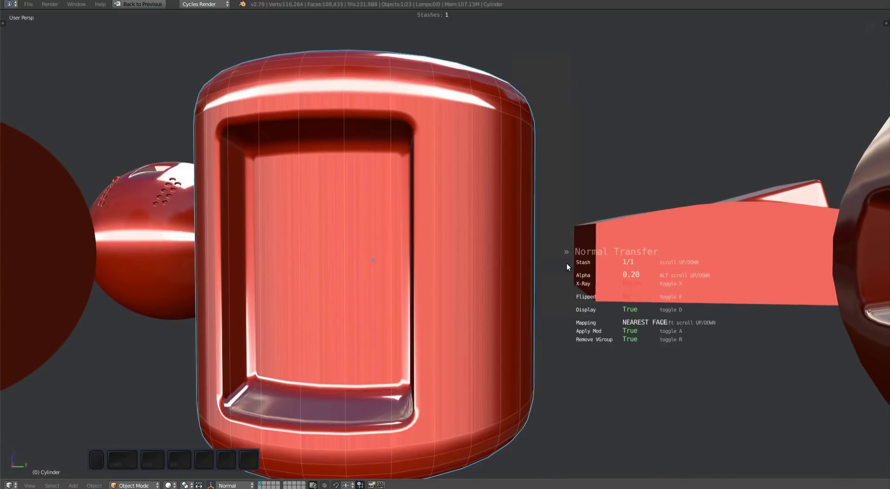
click(567, 263)
Return to Object Mode, select the sphere with the panel groove and raised blocks, and open it for editing
scroll(548, 217, down, 3)
mouse_move(548, 217)
middle_down()
mouse_move(538, 253)
mouse_move(545, 228)
mouse_move(593, 242)
mouse_move(474, 262)
mouse_move(370, 240)
mouse_move(452, 260)
mouse_move(536, 298)
mouse_move(439, 274)
mouse_move(457, 266)
middle_up()
key(Tab)
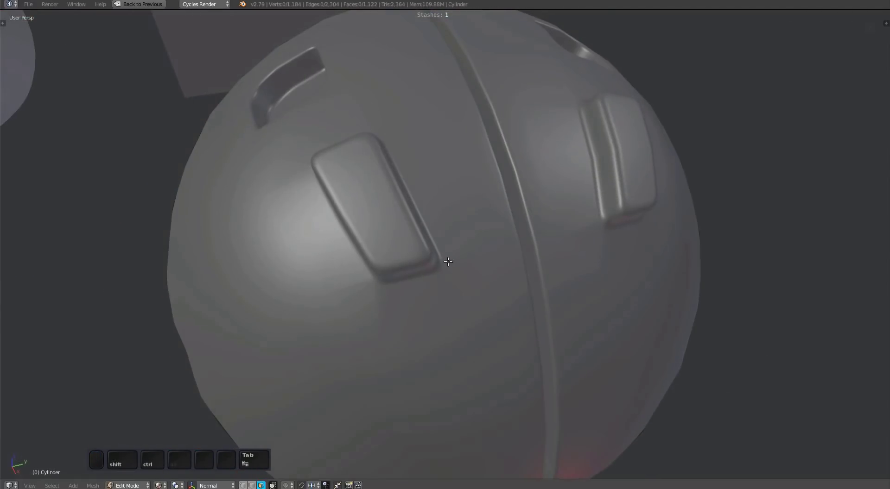
key(Tab)
right_click(440, 229)
scroll(445, 241, up, 5)
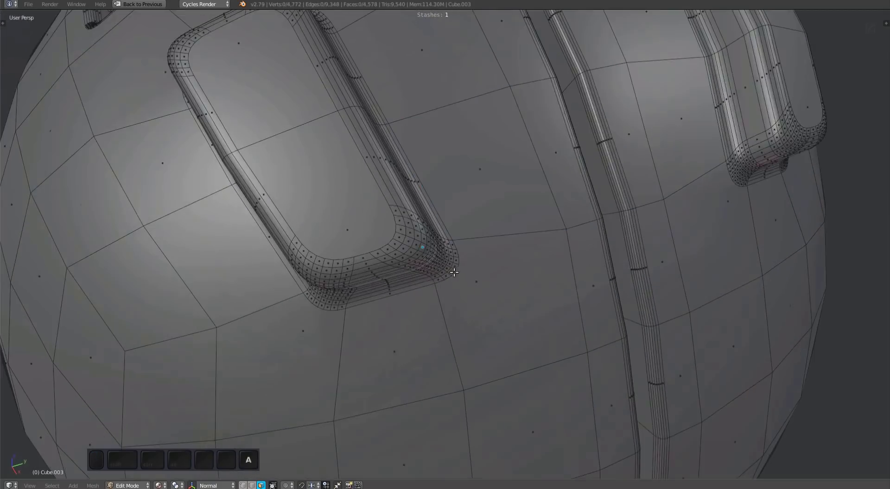
Select the sphere surface faces bordering the raised block and its fillet
alt+right_click(452, 271)
key(KP_Decimal)
mouse_move(453, 271)
middle_down()
mouse_move(354, 257)
mouse_move(421, 296)
mouse_move(469, 252)
mouse_move(503, 249)
mouse_move(393, 264)
middle_up()
alt+shift+right_click(355, 257)
ctrl+shift+right_click(357, 262)
scroll(338, 260, up, 4)
key(ctrl+KP_Subtract)
scroll(437, 294, down, 10)
Transfer the stashed normals to the sphere faces around the raised block, toggling the stash display, and clear the selection
key(shift+z)
key(y)
mouse_move(472, 260)
click(502, 278)
key(d)
key(d)
key(d)
click(502, 249)
scroll(502, 248, down, 5)
key(a)
Run Normal Transfer from the stash on the sphere's surface and toggle the stash display to judge the shading
scroll(394, 264, up, 5)
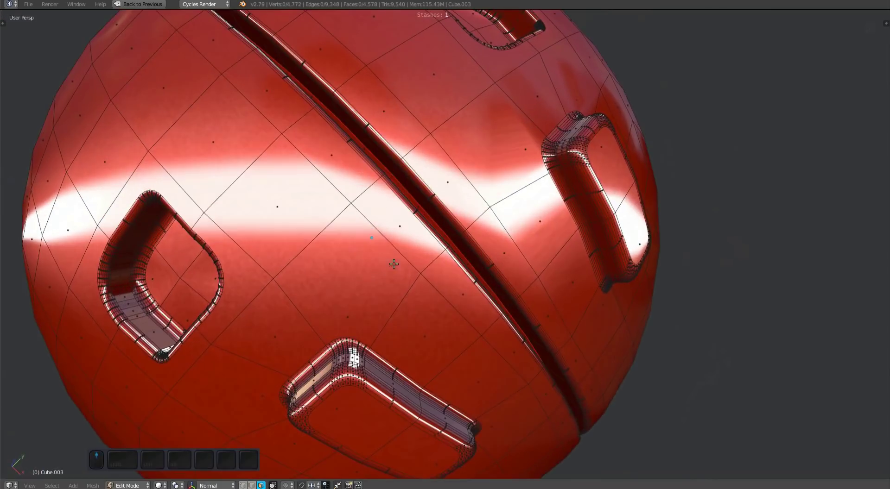
key(y)
mouse_move(487, 231)
click(518, 239)
key(d)
key(d)
middle_drag(520, 247, 473, 253)
click(490, 250)
Check the sphere's shading in Object Mode, return to Edit Mode and clear the face selection
key(Tab)
scroll(489, 249, down, 4)
scroll(500, 275, up, 4)
key(Tab)
key(Escape)
key(a)
Transfer normals from stash 1/1 around the four-sided recess on the sphere, switching the mapping to Projected
click(512, 272)
middle_drag(519, 287, 609, 266)
shift+scroll(705, 286, down, 3)
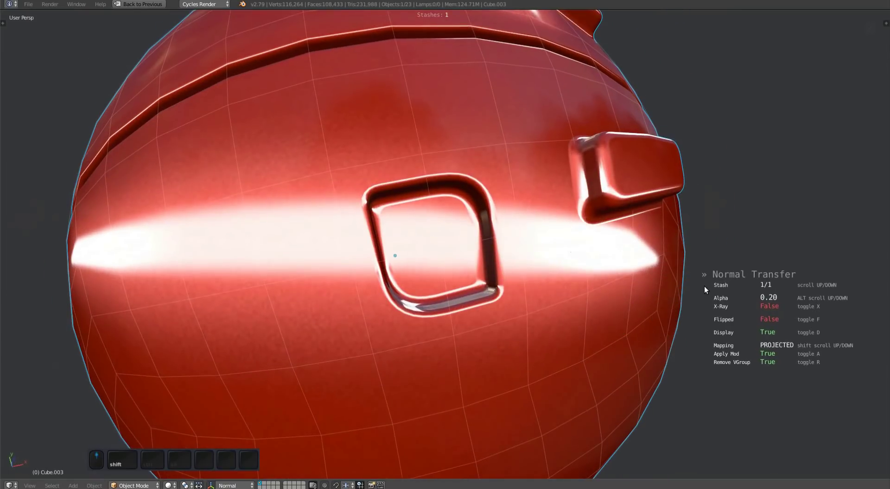
shift+scroll(705, 285, down, 1)
middle_drag(705, 286, 467, 224)
click(693, 288)
Transfer normals from stash 1/1 to the sphere surface around the long raised block with Projected mapping
key(Tab)
click(467, 225)
middle_drag(509, 258, 473, 264)
key(y)
mouse_move(658, 300)
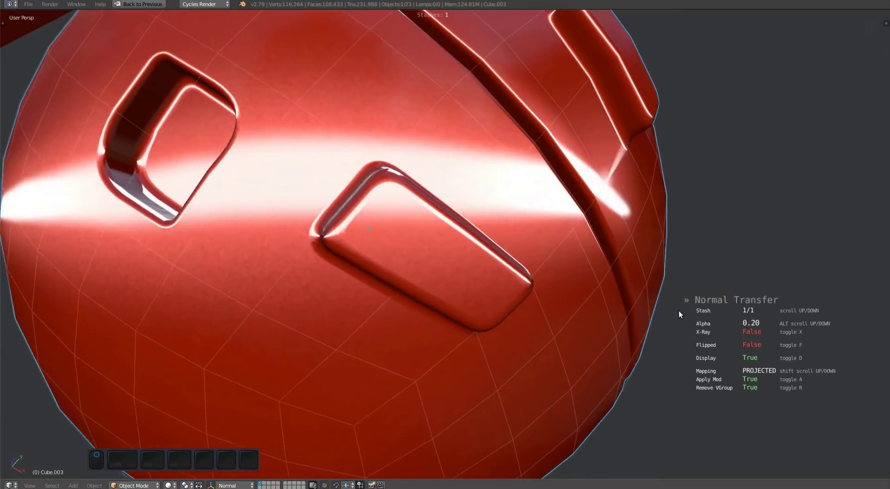
shift+scroll(677, 308, down, 1)
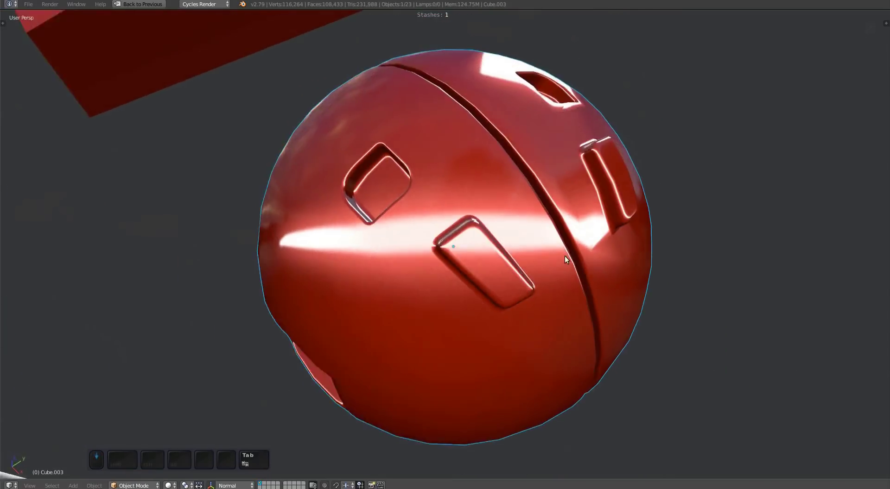
Select the rounded block with the fused ball and enter Edit Mode on it
middle_drag(564, 256, 526, 233)
scroll(529, 282, up, 4)
mouse_move(512, 274)
middle_down()
mouse_move(453, 246)
mouse_move(498, 247)
mouse_move(588, 225)
mouse_move(575, 207)
mouse_move(503, 223)
mouse_move(506, 269)
middle_up()
scroll(304, 266, down, 8)
right_click(193, 278)
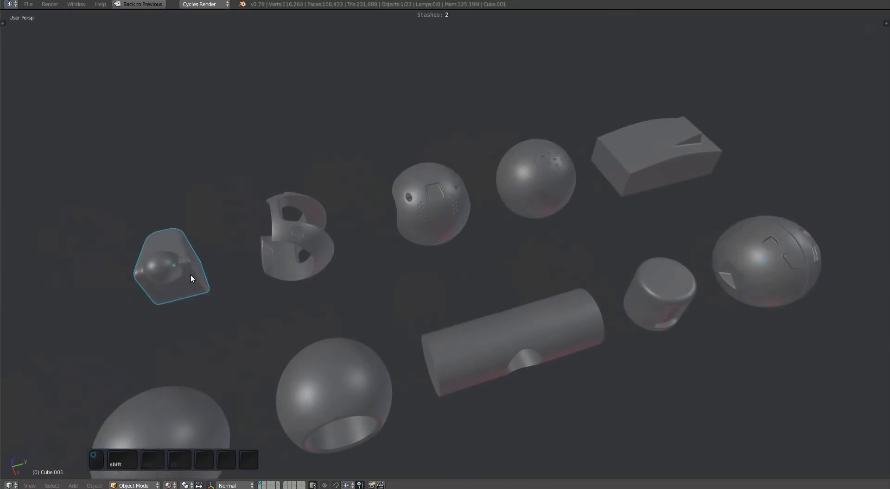
key(KP_Decimal)
key(9)
middle_drag(500, 300, 499, 206)
key(Tab)
Transfer stashed normals to the picked faces of the rounded block
right_click(537, 224)
key(y)
mouse_move(537, 224)
click(575, 226)
click(518, 211)
Select the loop of ball faces bordering the fused fillet and transfer stashed normals to them
scroll(464, 186, up, 2)
alt+shift+right_click(441, 159)
key(y)
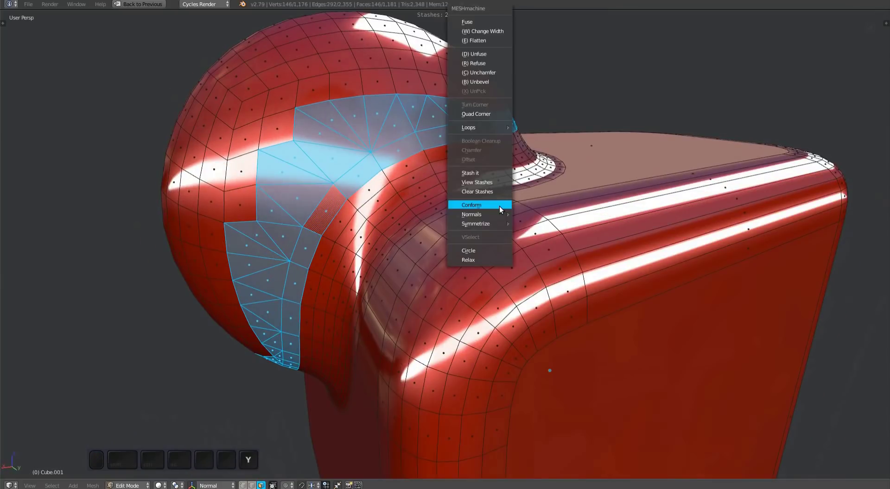
mouse_move(491, 220)
click(542, 231)
middle_drag(446, 204, 459, 282)
click(502, 230)
Open the ring-shaped shell in Edit Mode and select the inner faces along one arm and the bridge above the opening
shift+click(532, 275)
key(Tab)
middle_drag(489, 236, 437, 91)
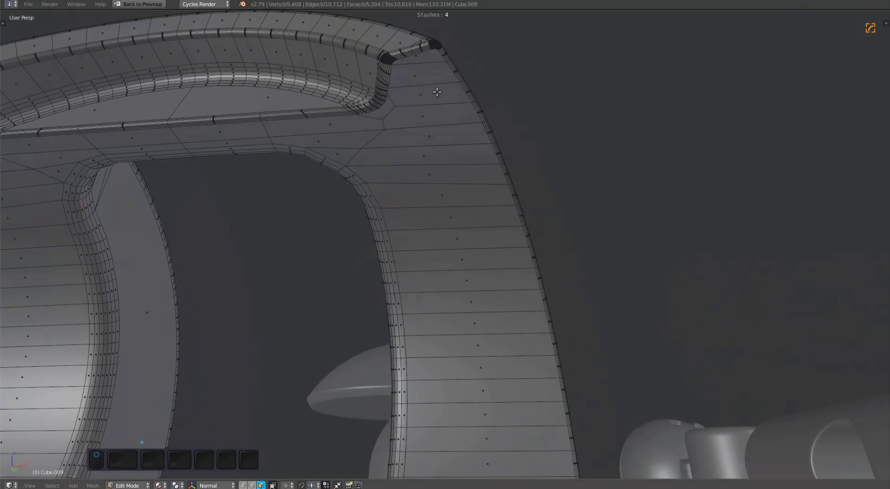
ctrl+click(485, 452)
middle_drag(485, 452, 505, 246)
ctrl+click(505, 246)
key(shift+c)
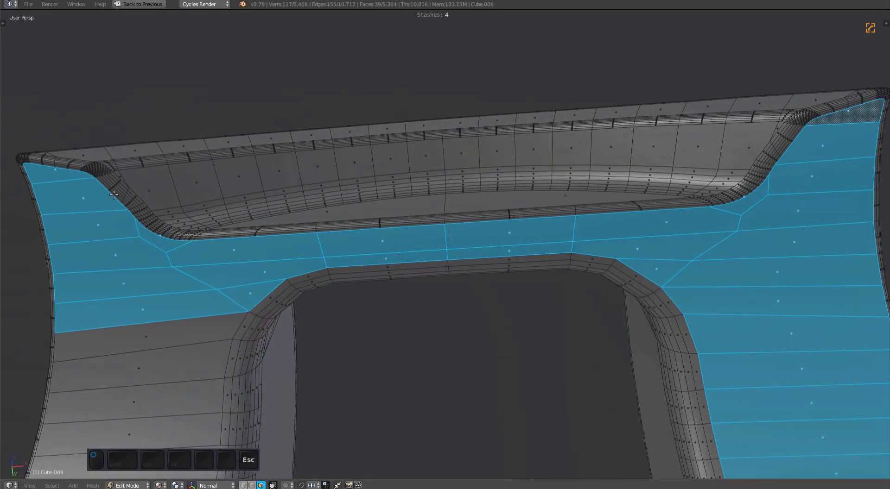
Extend the face selection along the shell's other inner arm and toward the bridge at its far end
middle_drag(113, 195, 419, 457)
ctrl+click(420, 457)
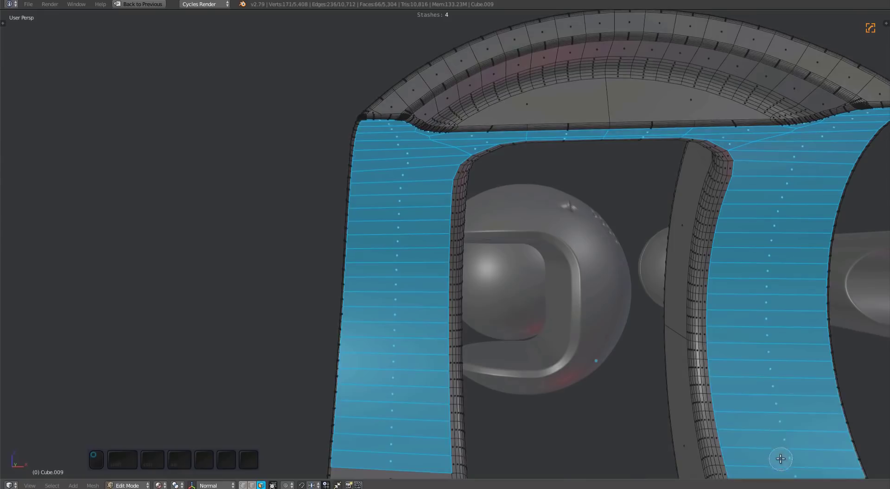
middle_drag(780, 458, 594, 374)
ctrl+click(594, 373)
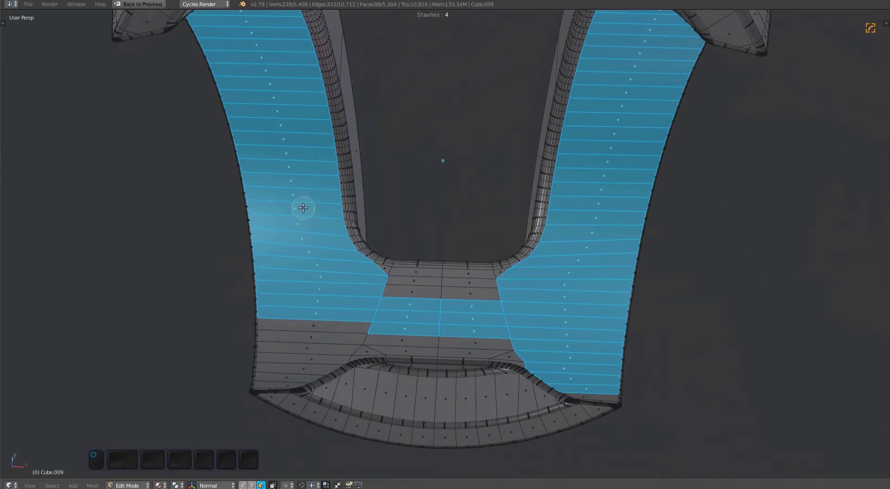
Add the remaining inner faces between the shell's opening and the curved recess to the selection
scroll(393, 279, up, 5)
ctrl+click(393, 278)
shift+middle_drag(526, 326, 406, 232)
key(c)
click(406, 231)
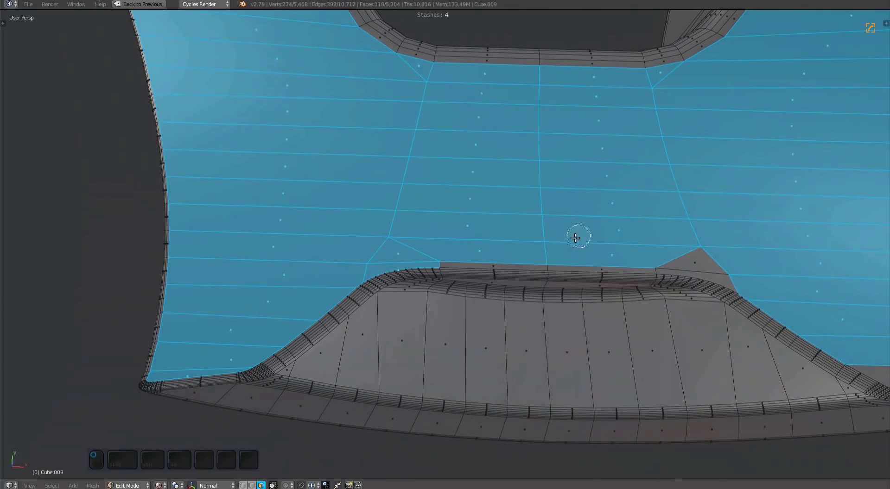
scroll(596, 278, down, 8)
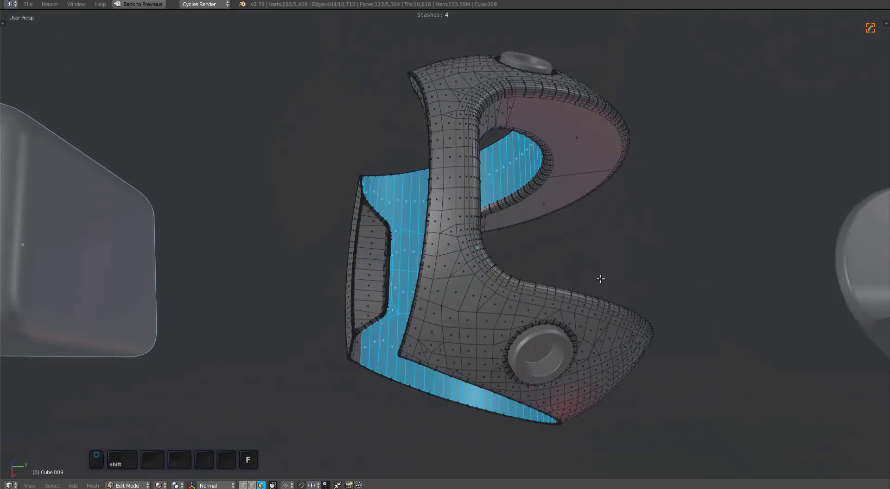
middle_drag(596, 278, 516, 318)
scroll(516, 318, up, 2)
shift+click(452, 288)
mouse_move(452, 288)
middle_down()
mouse_move(462, 229)
mouse_move(648, 299)
mouse_move(367, 191)
mouse_move(495, 199)
mouse_move(486, 274)
mouse_move(366, 354)
mouse_move(343, 318)
mouse_move(435, 290)
middle_up()
Start Normal Transfer on the shell's selected inner faces and cycle the source to stash 4/4
key(y)
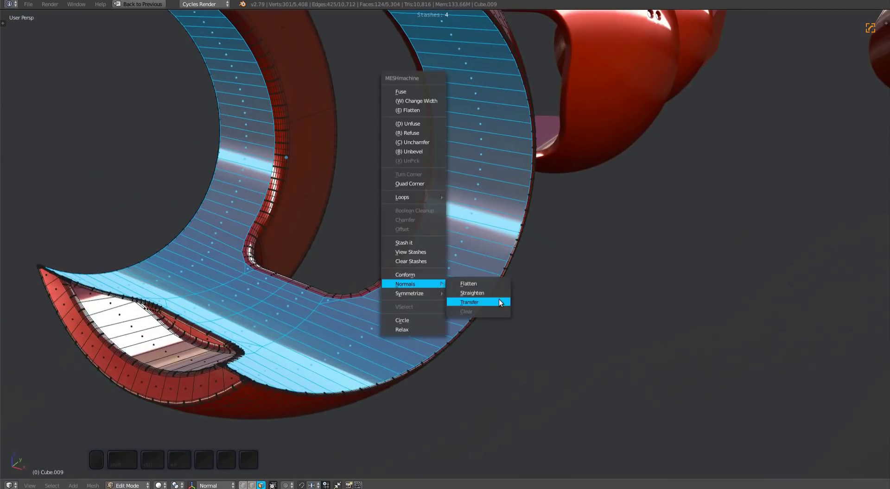
click(499, 299)
middle_drag(485, 279, 550, 260)
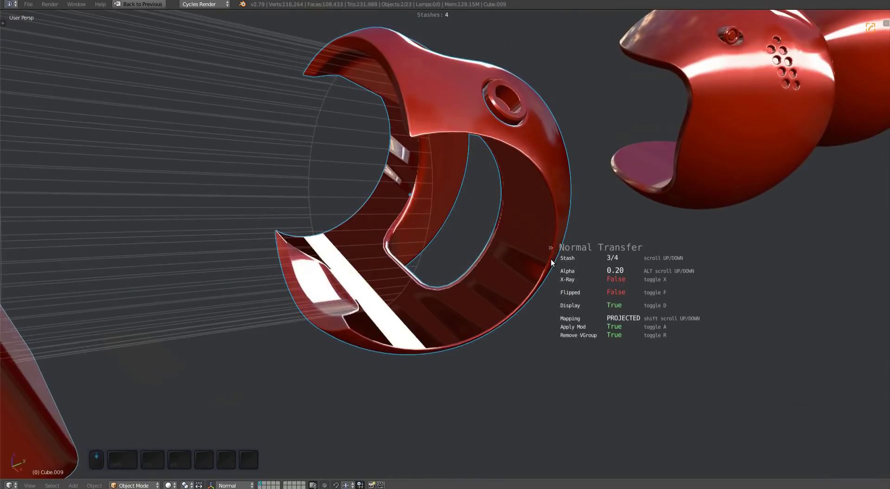
scroll(550, 259, down, 3)
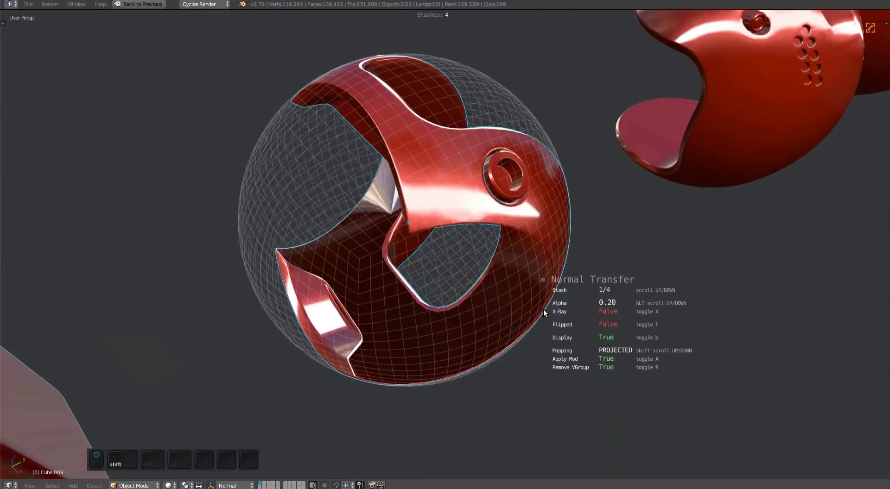
scroll(547, 287, up, 1)
middle_drag(543, 310, 571, 315)
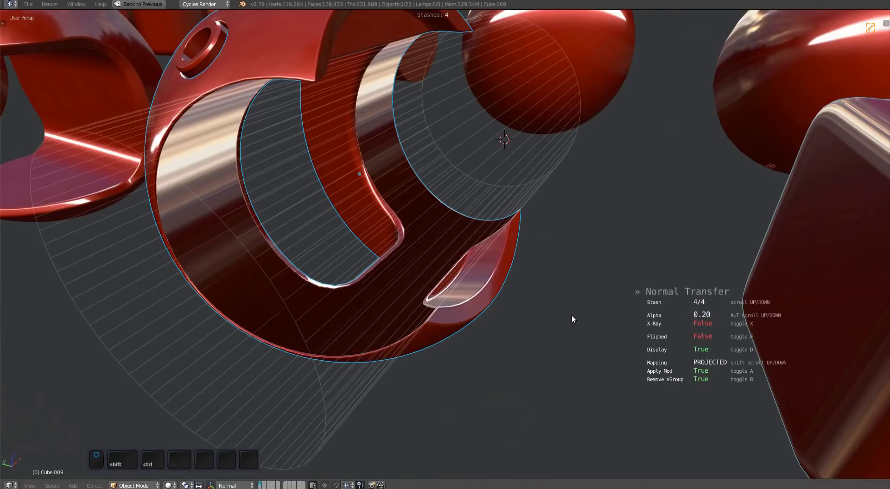
Set the stash's Flipped option to True, comparing both states, and toggle the stash display to review the inner shading
key(f)
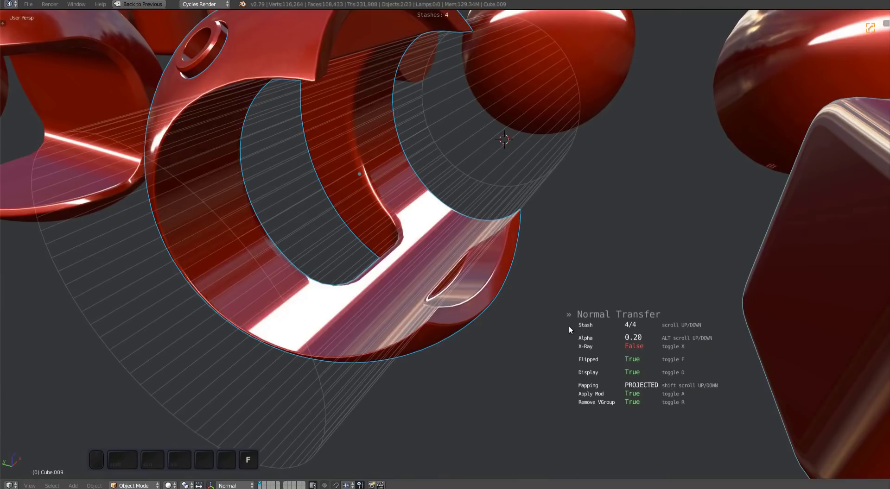
key(f)
key(f)
key(f)
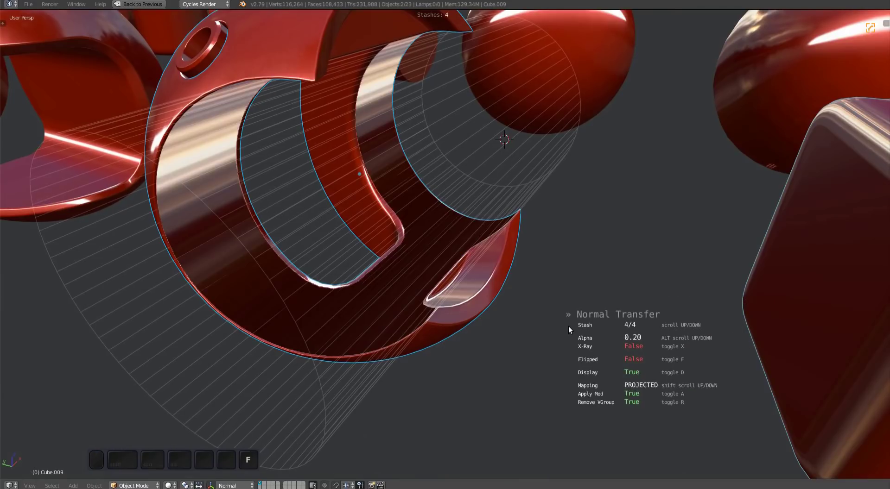
key(f)
mouse_move(550, 314)
middle_down()
mouse_move(569, 341)
mouse_move(664, 306)
mouse_move(605, 307)
mouse_move(674, 300)
mouse_move(507, 275)
mouse_move(525, 232)
mouse_move(491, 245)
mouse_move(475, 226)
mouse_move(399, 321)
mouse_move(429, 280)
mouse_move(505, 279)
mouse_move(417, 364)
middle_up()
key(d)
key(d)
key(d)
key(d)
key(d)
key(d)
key(d)
Enter Edit Mode on the perforated sphere and use VSelect to select the surface faces around its holes, recess and round inserts
key(shift+f)
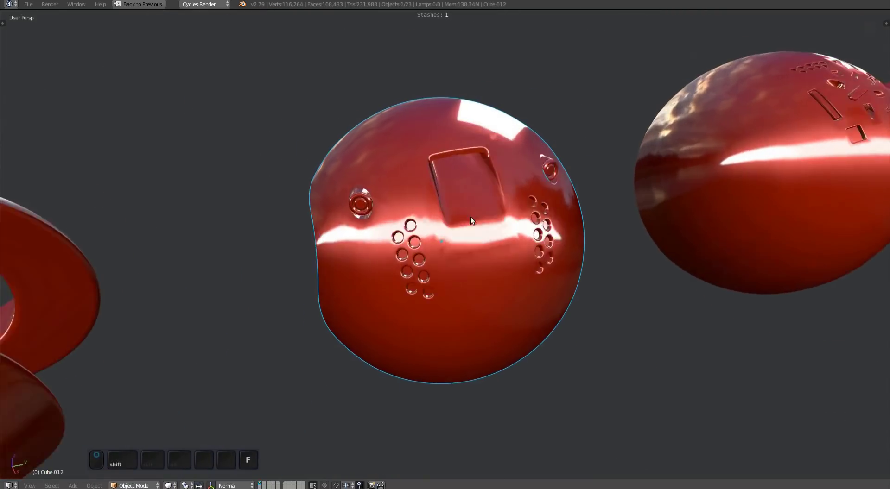
mouse_move(471, 217)
middle_down()
mouse_move(438, 272)
mouse_move(520, 248)
mouse_move(360, 257)
mouse_move(458, 312)
mouse_move(518, 197)
middle_up()
key(Tab)
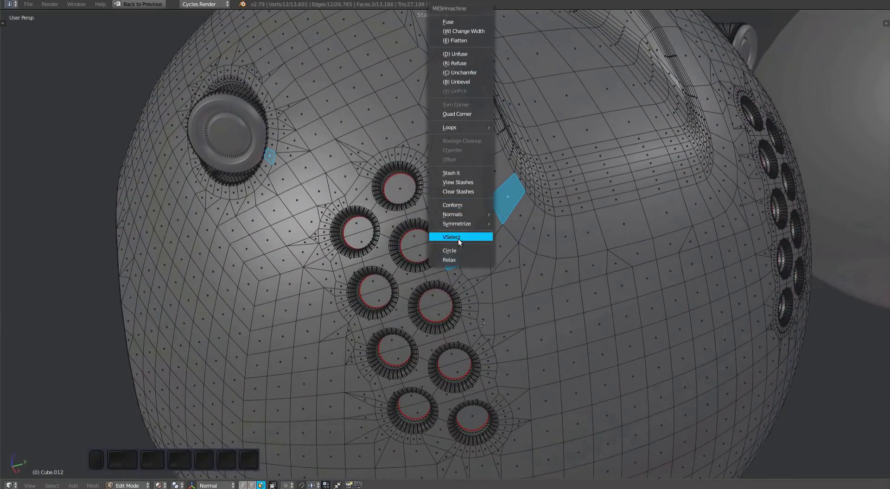
scroll(518, 362, down, 4)
click(519, 250)
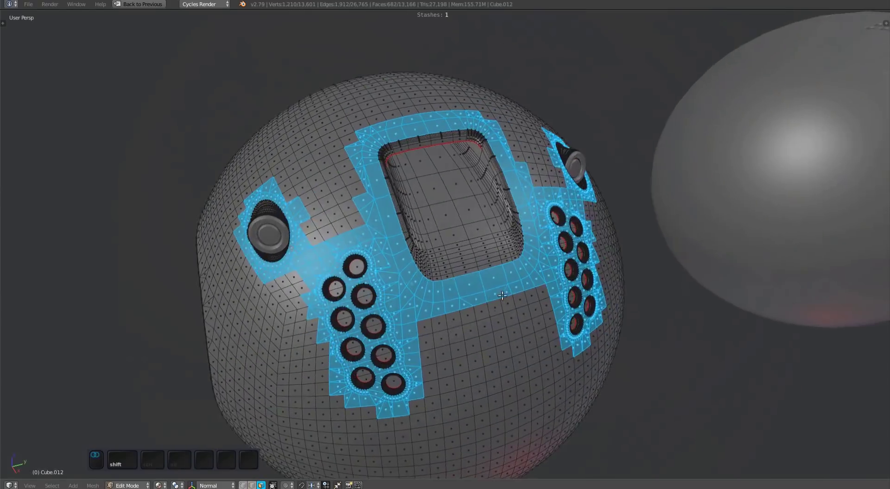
Transfer the stashed normals to the faces around the perforated sphere's holes, recess and round inserts
key(shift+z)
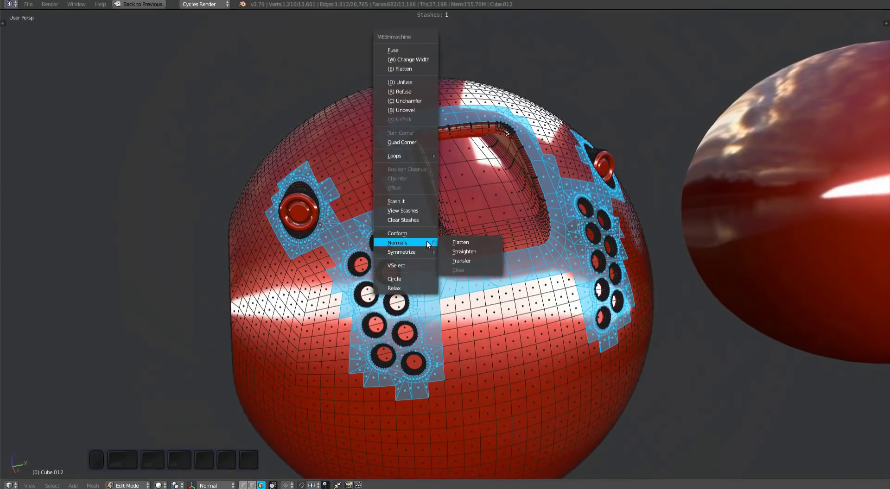
click(468, 262)
middle_drag(468, 262, 454, 293)
click(453, 291)
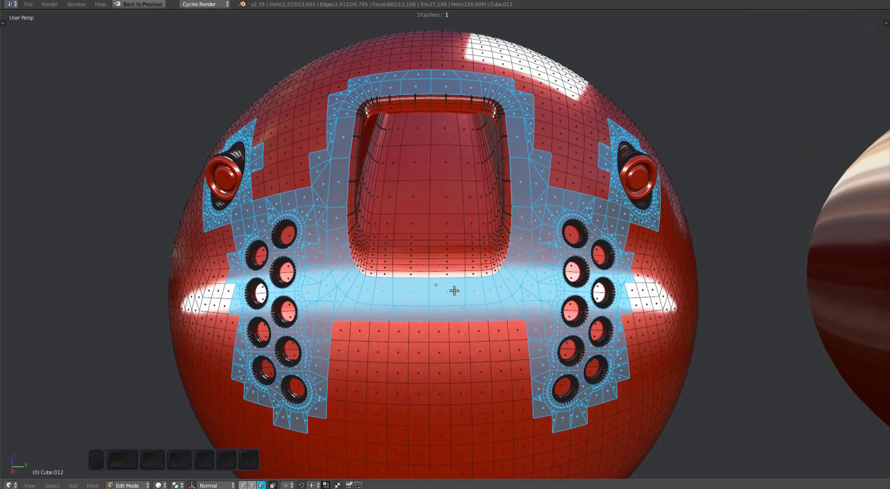
Clear the selection and select the recess's central floor faces together with the adjoining surface faces on the perforated sphere
key(a)
scroll(433, 278, up, 3)
key(c)
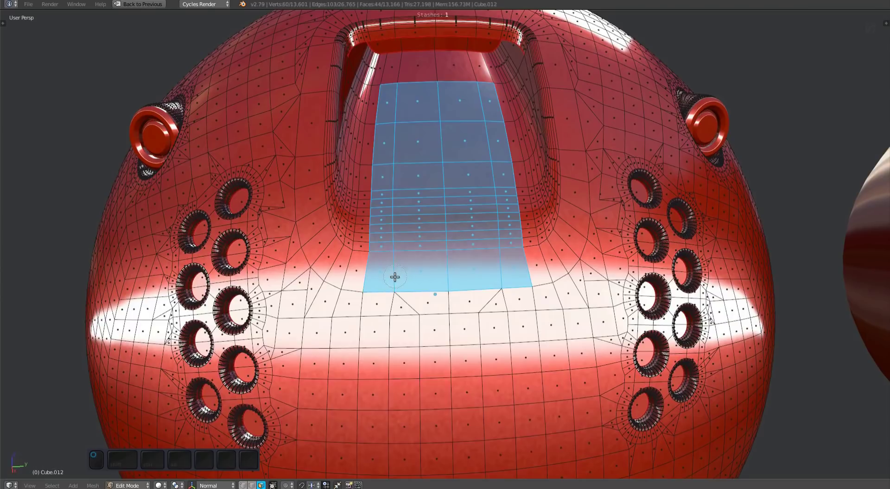
right_click(473, 257)
Run Normal Transfer on the selected recess and surface faces with the Mapping set to PROJECTED
scroll(473, 257, down, 3)
key(y)
click(510, 280)
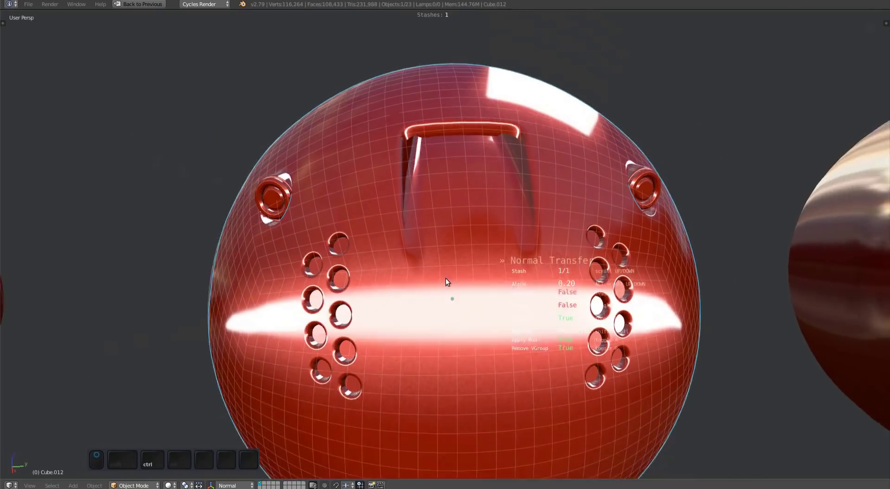
shift+scroll(500, 293, down, 1)
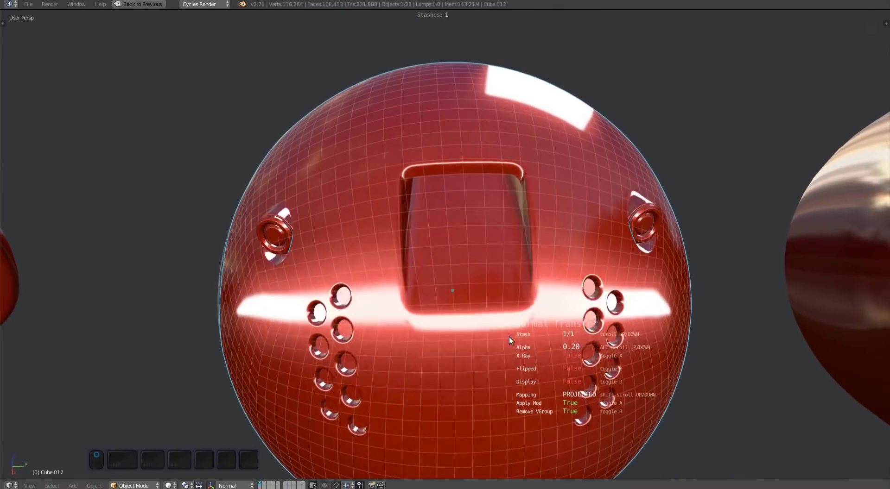
key(a)
key(Tab)
Focus on the sphere with many inserted details and examine its mesh in Edit Mode and its shading in different viewport displays
scroll(510, 297, down, 3)
middle_drag(510, 282, 687, 277)
right_click(687, 277)
key(KP_Decimal)
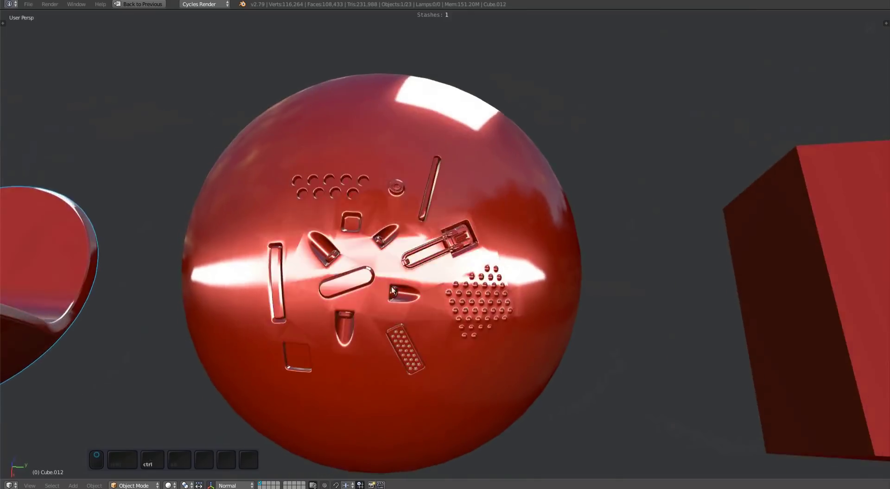
key(shift+z)
key(Tab)
scroll(530, 290, down, 3)
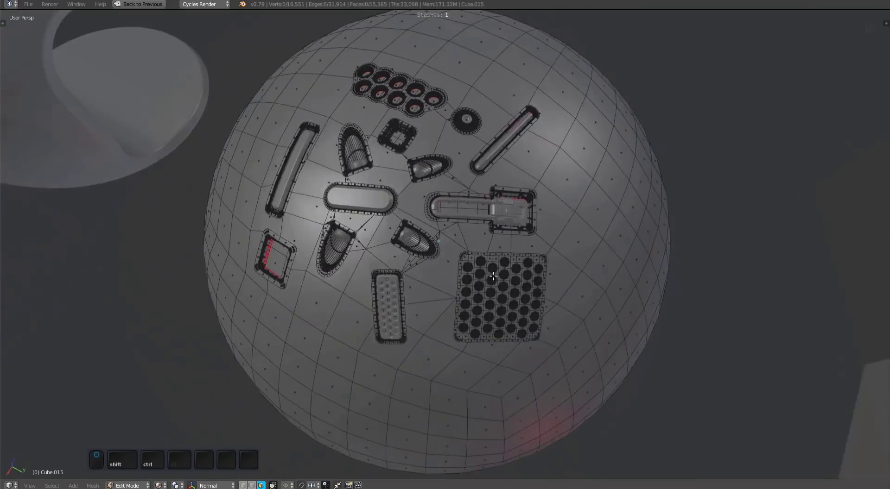
key(Tab)
key(shift+z)
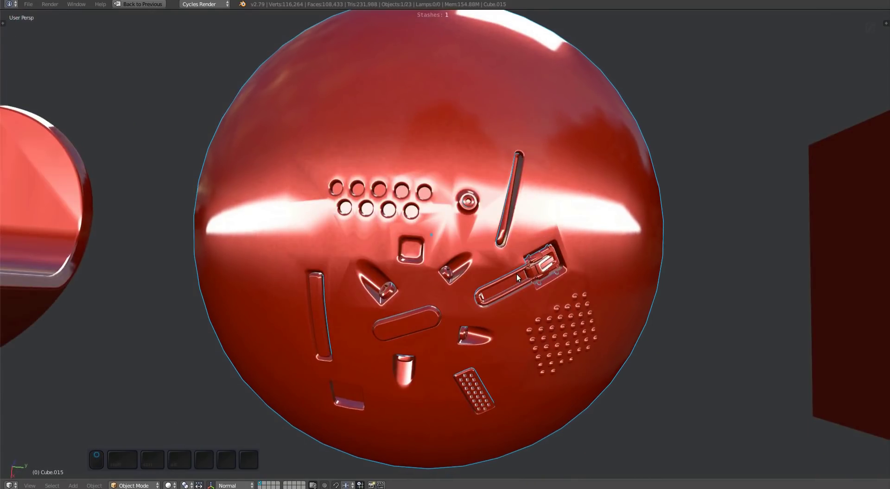
middle_drag(516, 274, 490, 262)
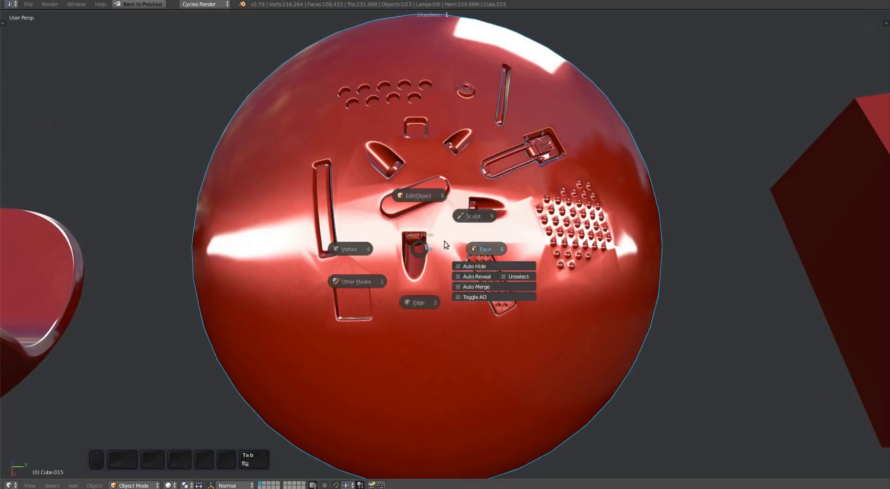
Enter Edit Mode on the detailed sphere and use VSelect to select all vertex groups around its inserts
click(445, 244)
key(shift+z)
key(w)
click(460, 275)
key(a)
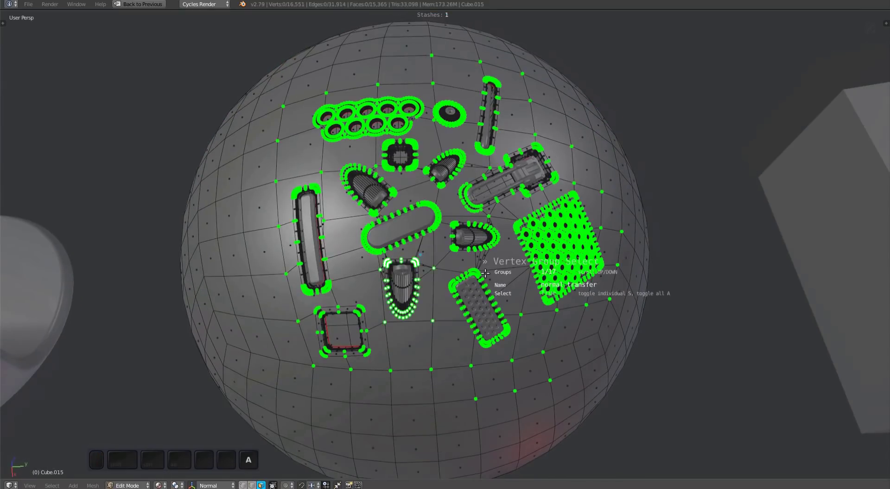
click(484, 273)
Transfer the stashed normals to the selected faces around the sphere's inserts and review the shading
middle_drag(485, 274, 528, 266)
mouse_move(516, 216)
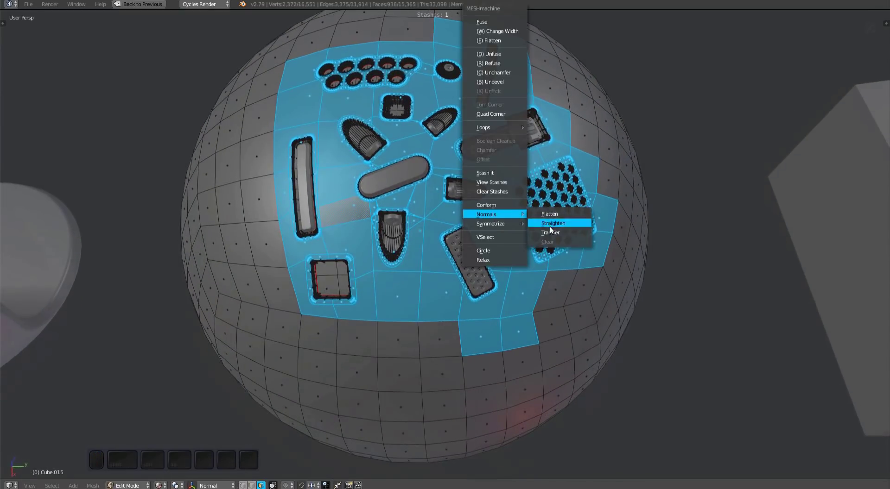
click(550, 226)
middle_drag(516, 247, 558, 232)
click(558, 230)
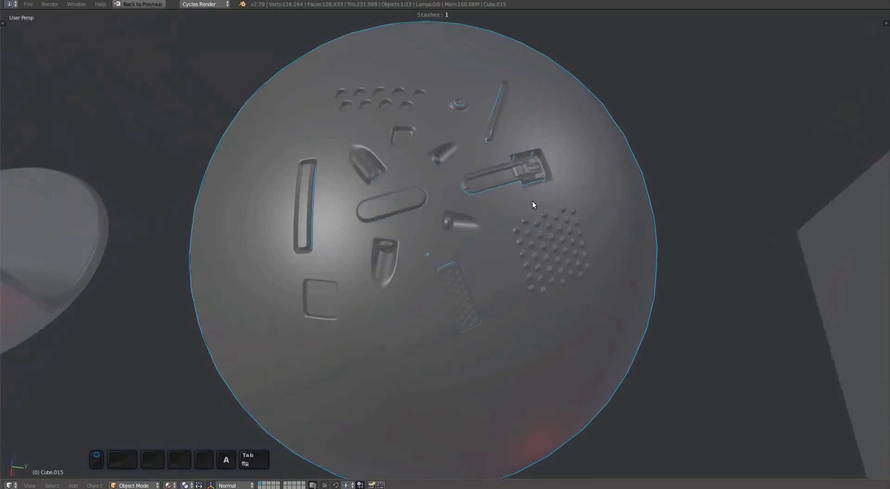
mouse_move(532, 199)
middle_down()
mouse_move(517, 265)
mouse_move(503, 237)
mouse_move(539, 346)
mouse_move(533, 298)
mouse_move(422, 254)
mouse_move(485, 300)
middle_up()
Select the curved block with the fused wedge, focus on it and enter Edit Mode
key(Page_Up)
key(w)
ctrl+middle_drag(515, 270, 475, 232)
key(a)
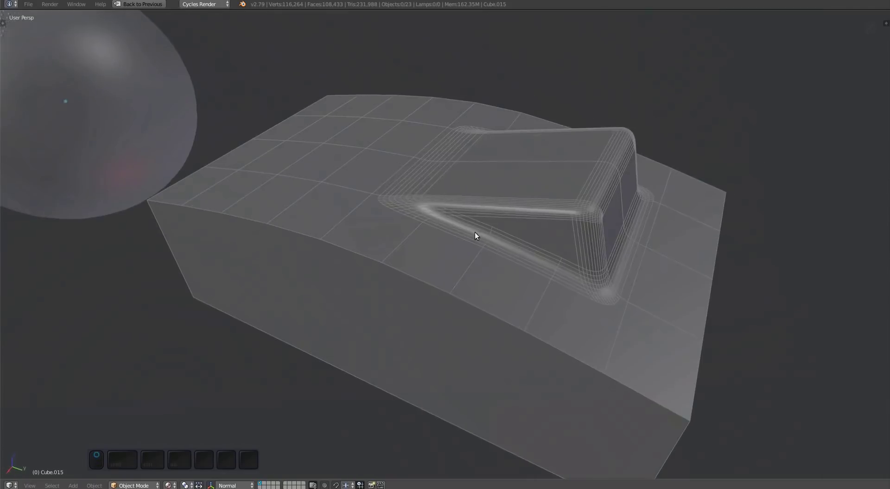
right_click(488, 250)
key(KP_Divide)
mouse_move(509, 319)
middle_down()
mouse_move(449, 293)
mouse_move(516, 310)
mouse_move(510, 293)
mouse_move(463, 260)
mouse_move(430, 253)
mouse_move(435, 235)
middle_up()
click(486, 272)
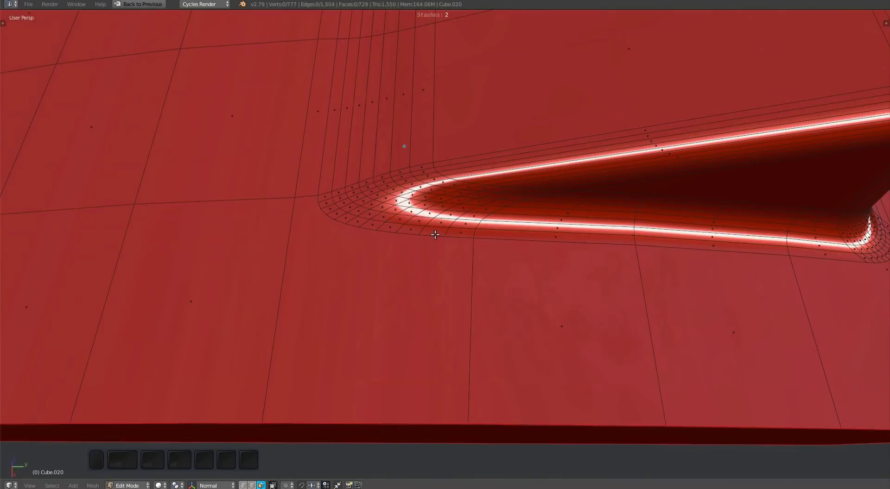
Select the surface faces surrounding the block's wedge, run Normal Transfer on them and review the resulting shading
key(ctrl+KP_Add)
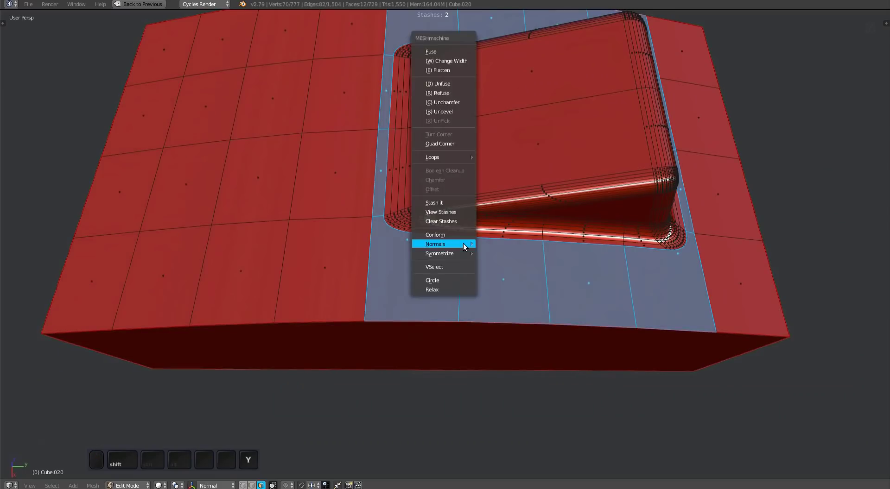
mouse_move(462, 244)
click(503, 262)
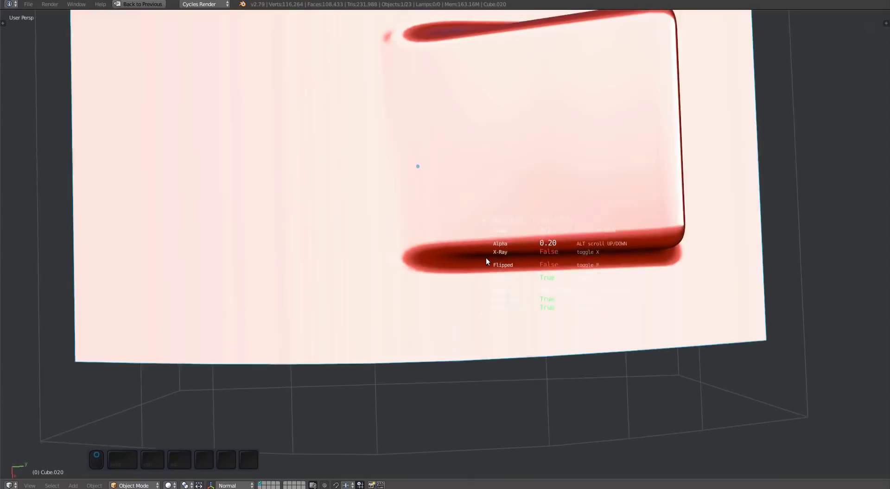
middle_drag(485, 258, 477, 179)
ctrl+click(505, 234)
key(a)
right_click(513, 232)
key(a)
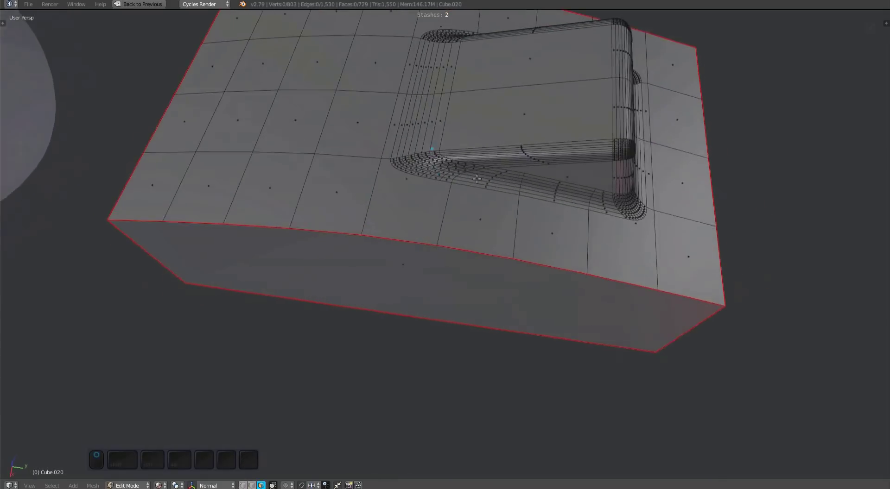
Select the ring of large surface faces around the wedge, leaving out the narrow fuse strips
scroll(477, 179, up, 3)
scroll(437, 191, up, 3)
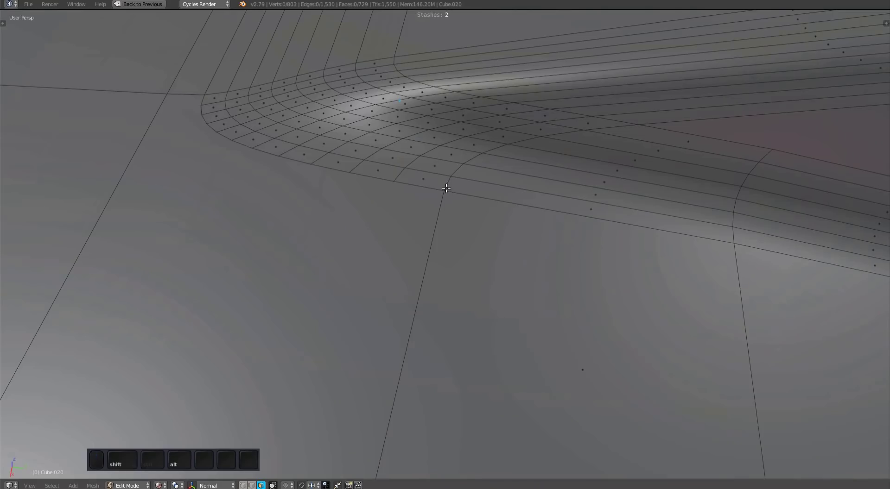
scroll(448, 188, down, 5)
scroll(424, 277, up, 3)
alt+shift+right_click(424, 278)
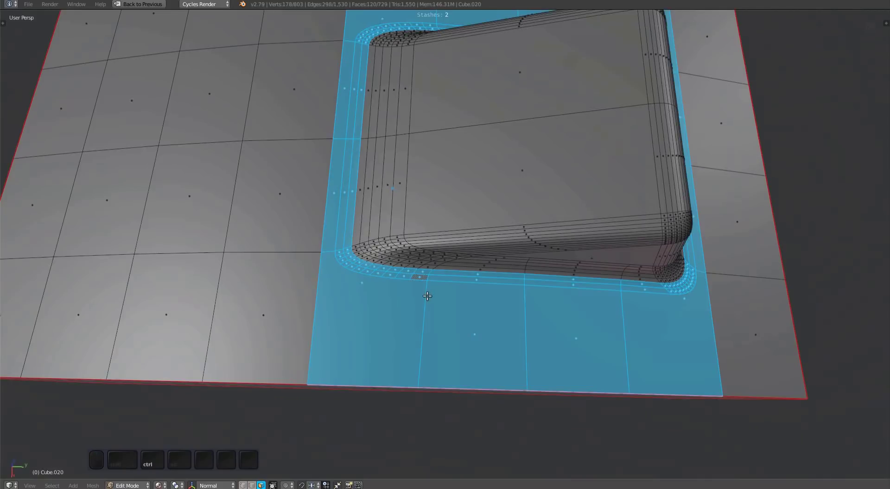
scroll(424, 277, up, 2)
alt+shift+right_click(424, 277)
scroll(458, 255, down, 2)
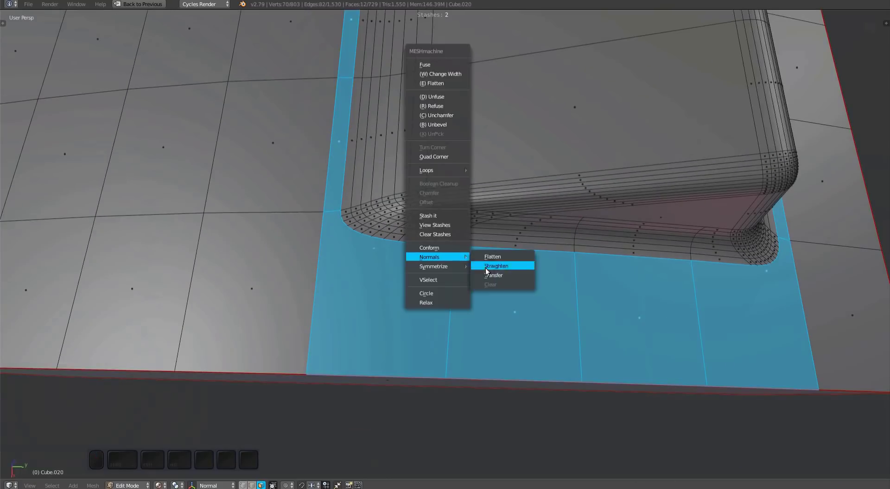
Transfer the stashed normals to the faces around the wedge, toggling the stash display to review the shading
click(487, 275)
key(d)
middle_drag(469, 257, 423, 261)
key(d)
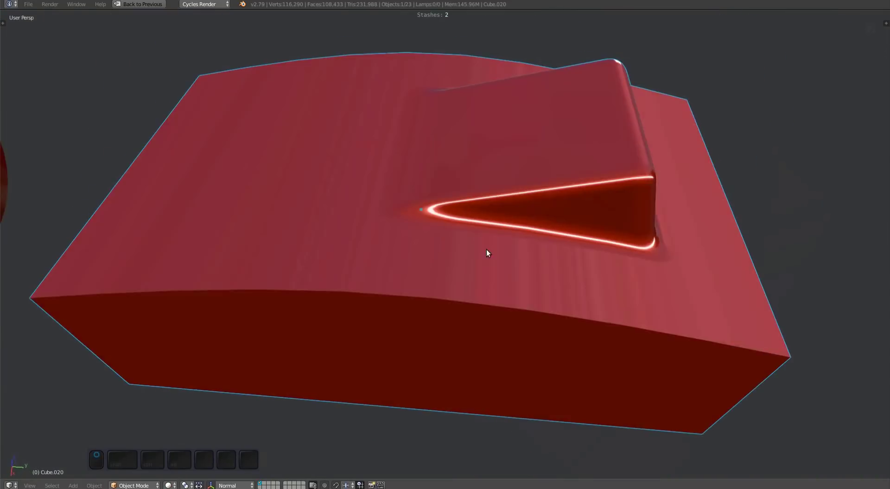
click(487, 252)
Examine the block's mesh around the wedge in Edit Mode and return to Object Mode
key(Tab)
middle_drag(487, 284, 404, 276)
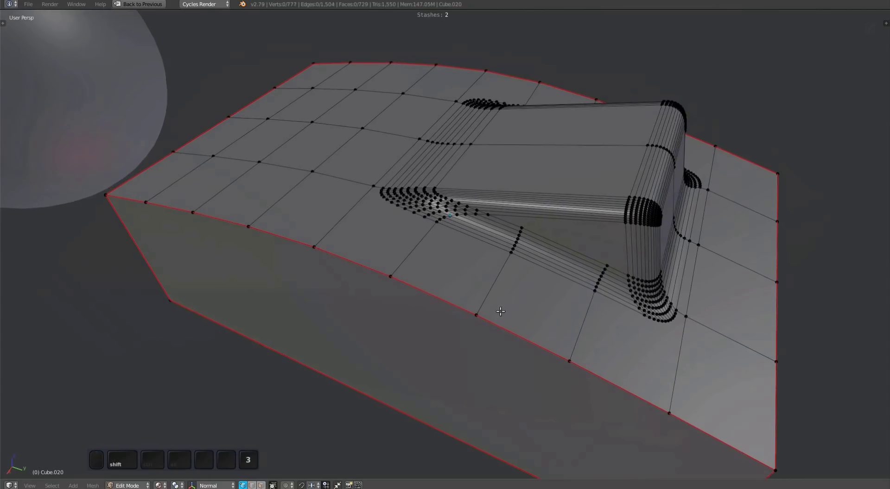
key(Tab)
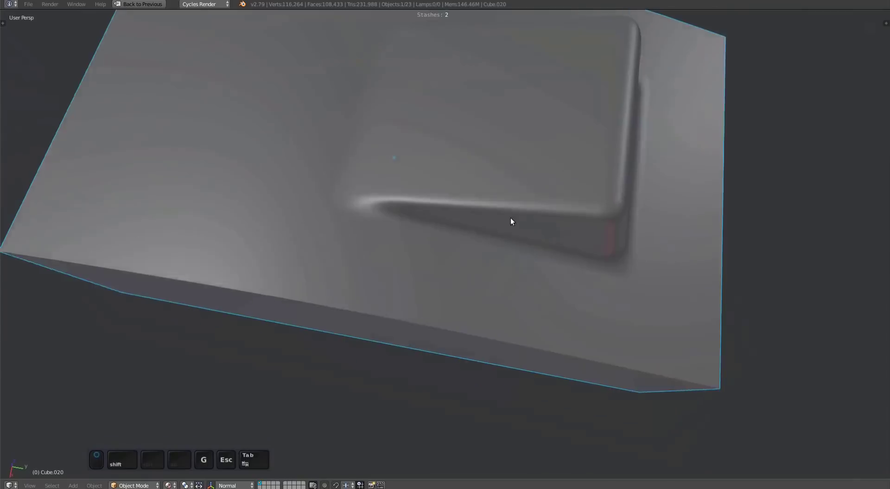